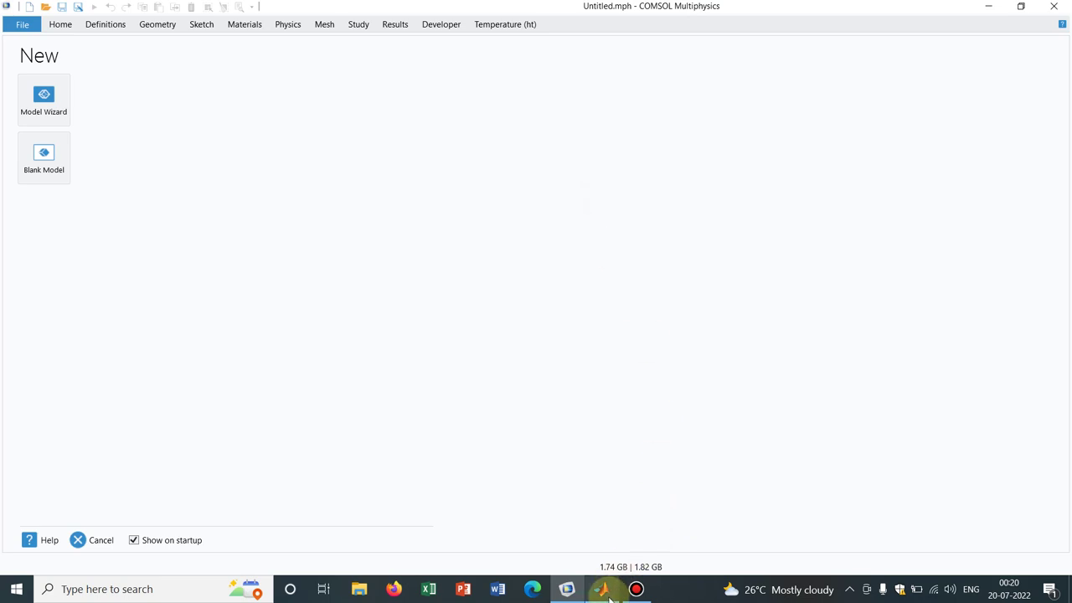
Step: Review the P = i+j loop code in comsol.m and run the script to write COMSOL Data.txt
{"action": "mouse_move", "coordinate": [610, 593]}
{"action": "left_click", "coordinate": [616, 536]}
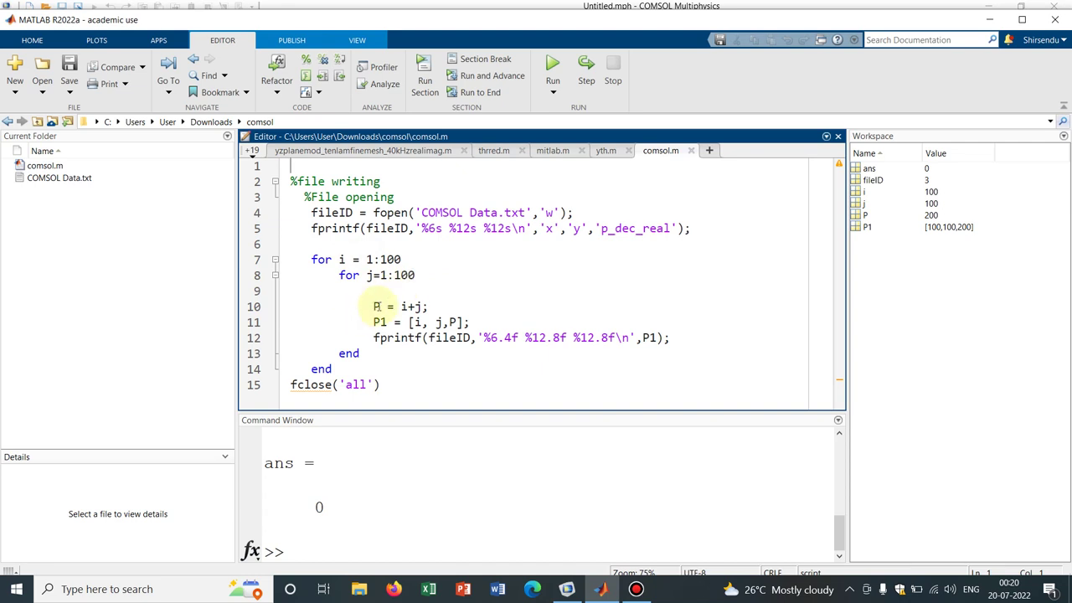
{"action": "left_click", "coordinate": [376, 307]}
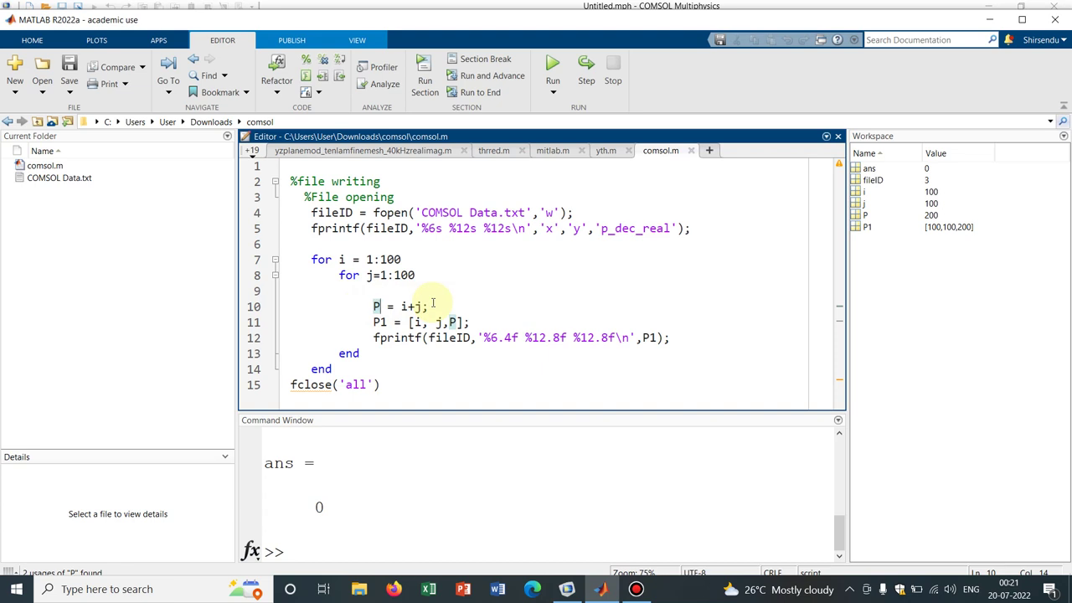
{"action": "left_click", "coordinate": [423, 322]}
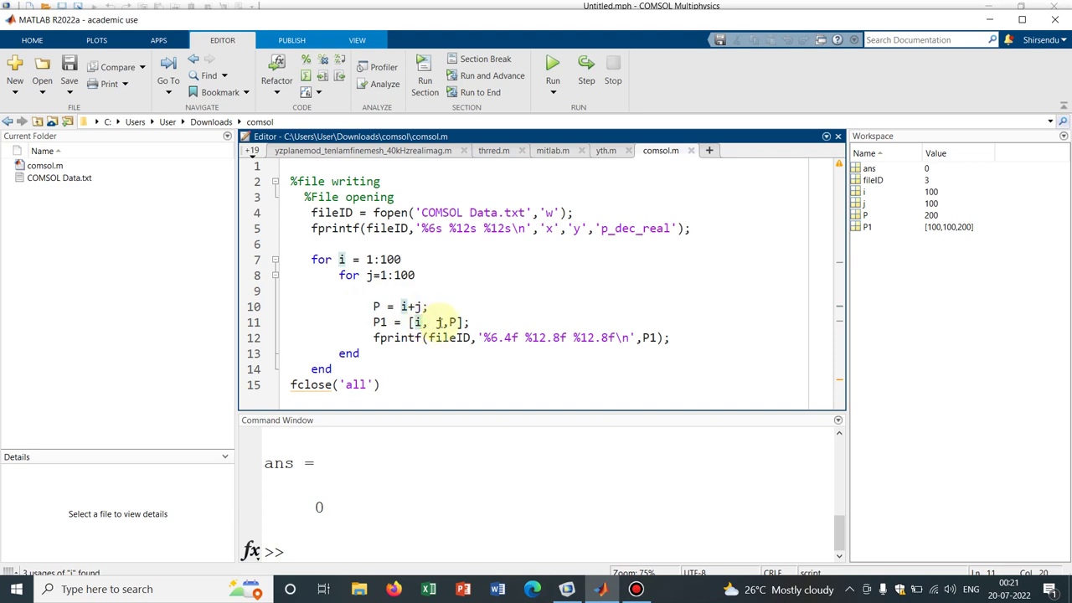
{"action": "left_click", "coordinate": [455, 322]}
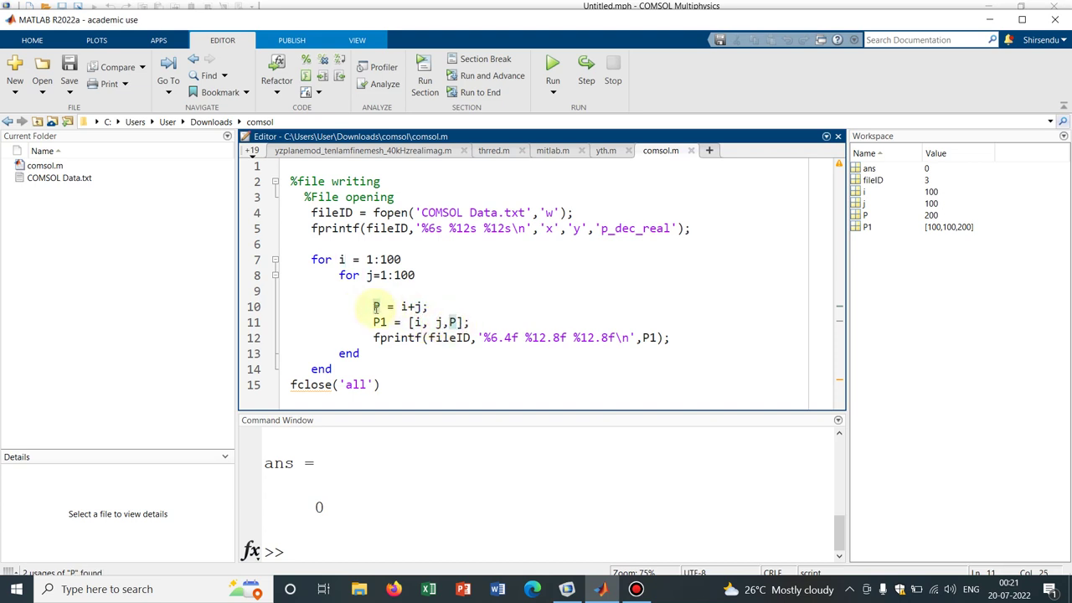
{"action": "left_click_drag", "start_coordinate": [374, 306], "coordinate": [425, 307]}
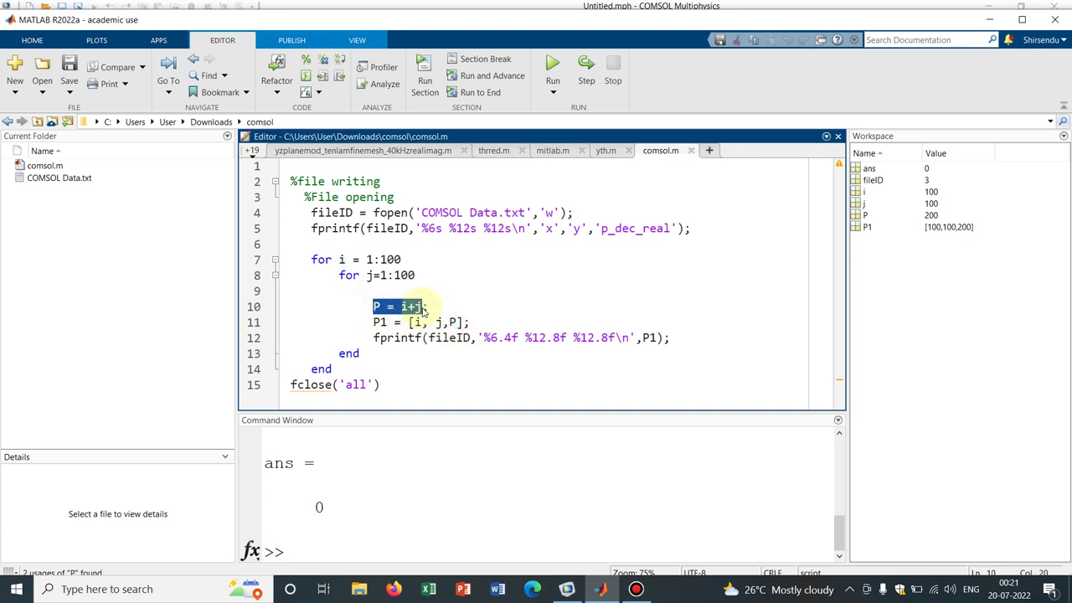
{"action": "left_click", "coordinate": [386, 339]}
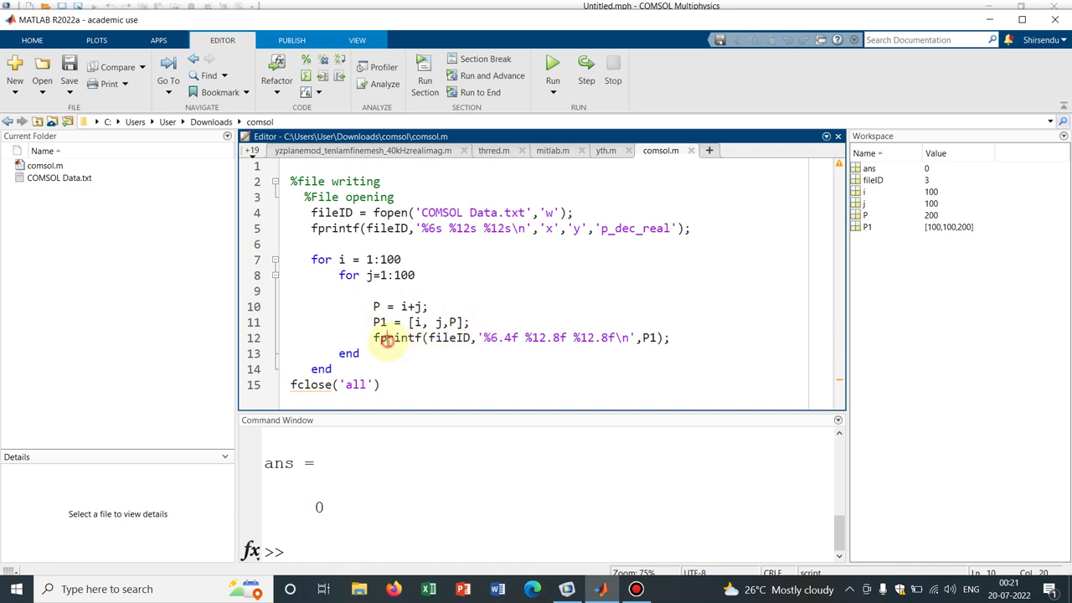
{"action": "left_click", "coordinate": [551, 70]}
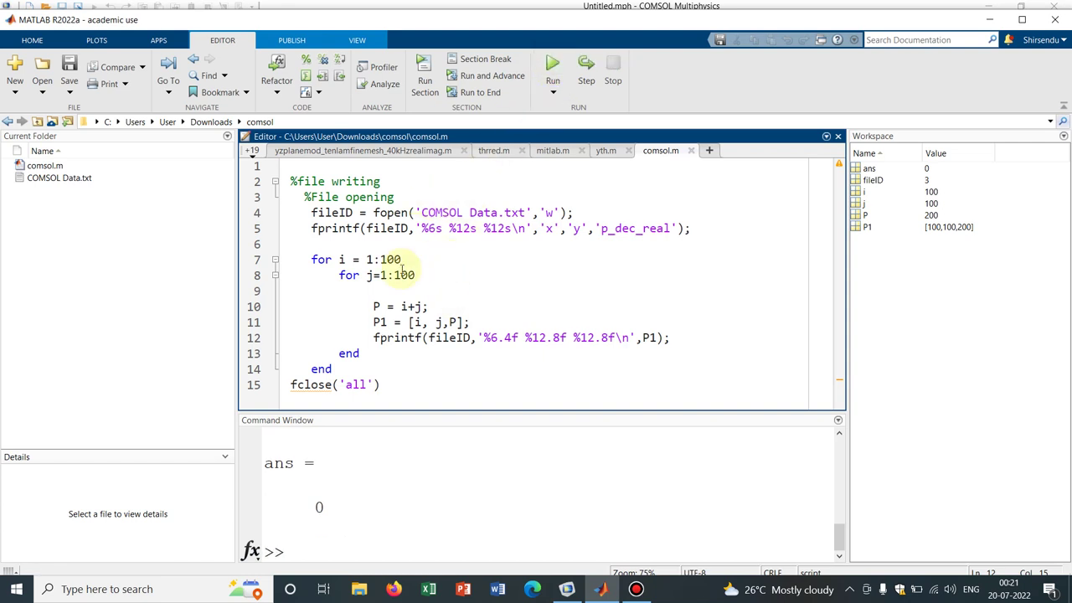
{"action": "left_click", "coordinate": [357, 587]}
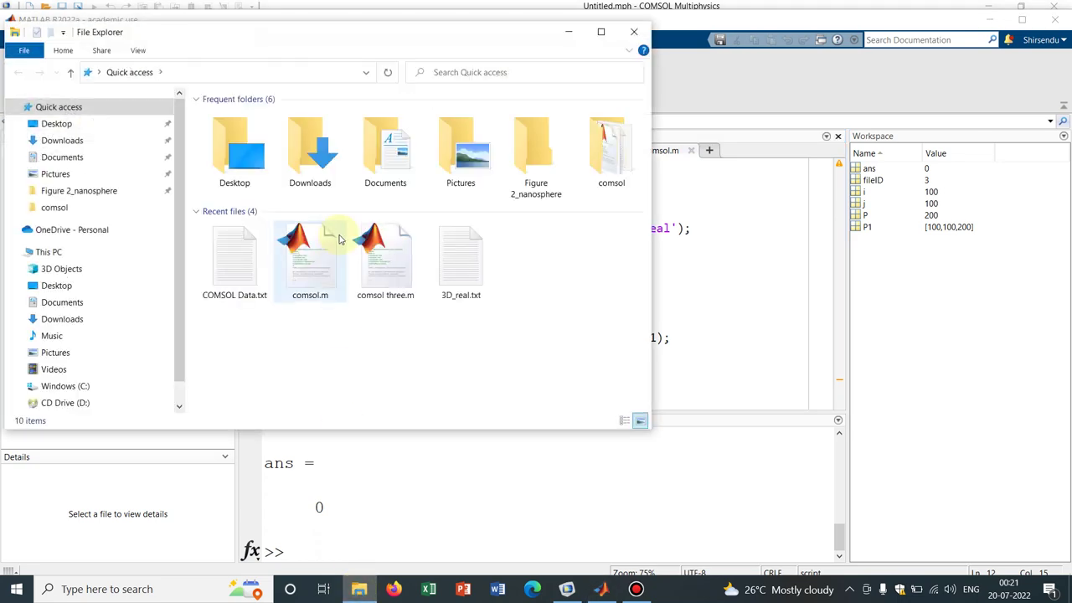
Step: Open COMSOL Data.txt in Downloads\comsol, confirm it ends at 100, 100, 200, and close it
{"action": "left_click", "coordinate": [106, 145]}
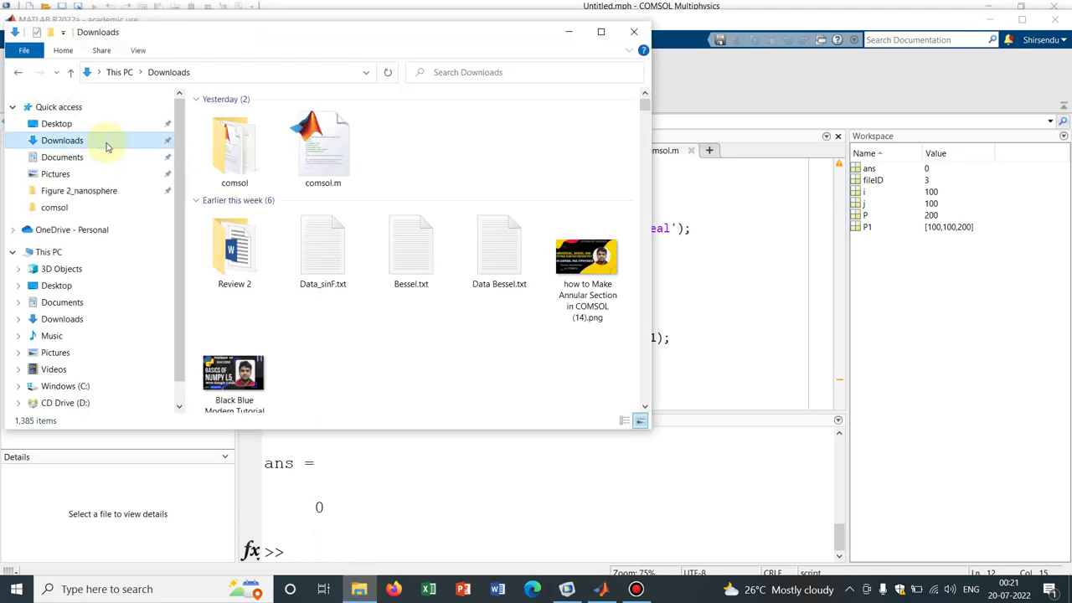
{"action": "double_click", "coordinate": [228, 159]}
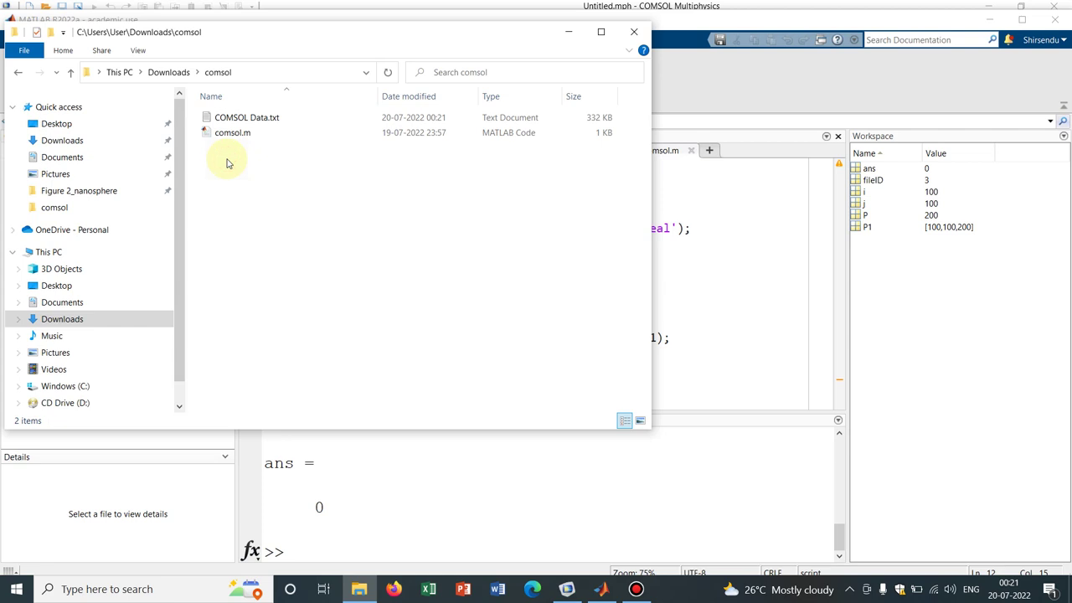
{"action": "left_click", "coordinate": [248, 120]}
{"action": "double_click", "coordinate": [247, 120]}
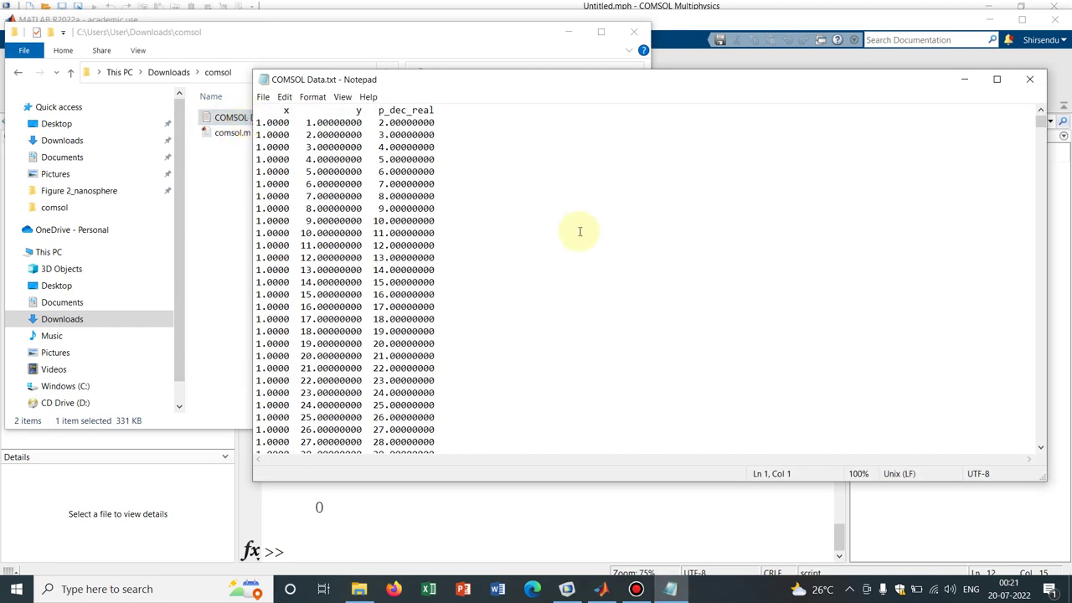
{"action": "left_click_drag", "start_coordinate": [1044, 120], "coordinate": [937, 134]}
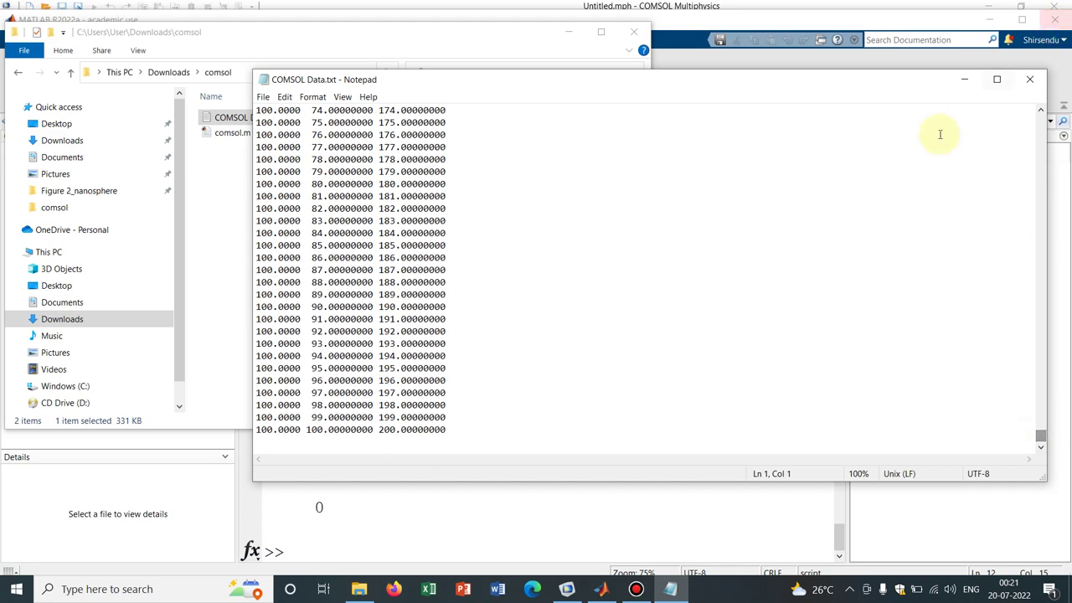
{"action": "left_click", "coordinate": [1030, 82]}
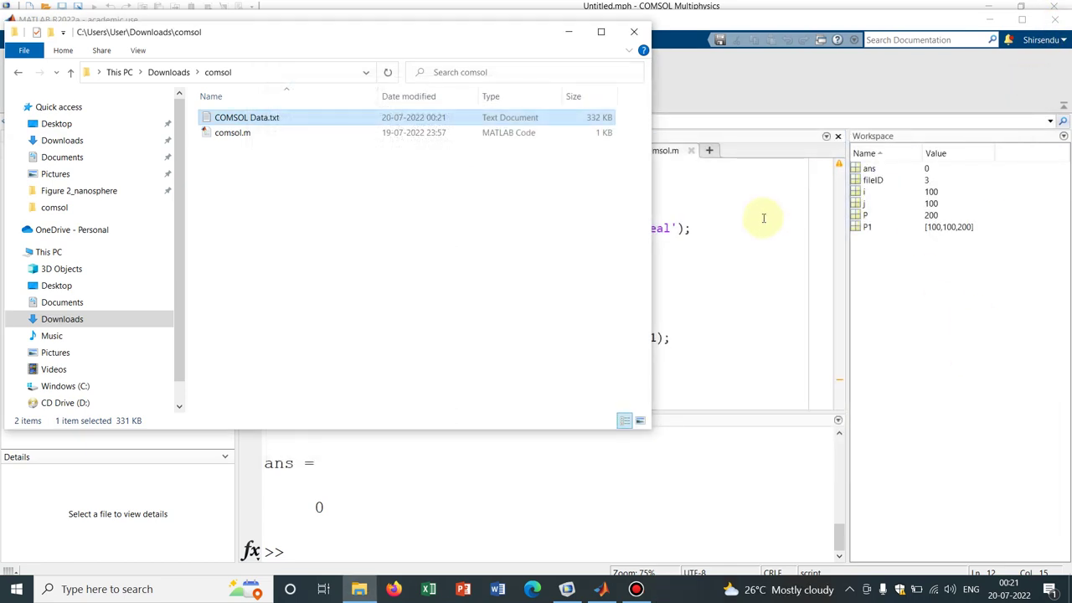
Step: Add Heat Transfer in Solids (ht) physics and a Time Dependent study without saving Untitled.mph
{"action": "left_click", "coordinate": [567, 34]}
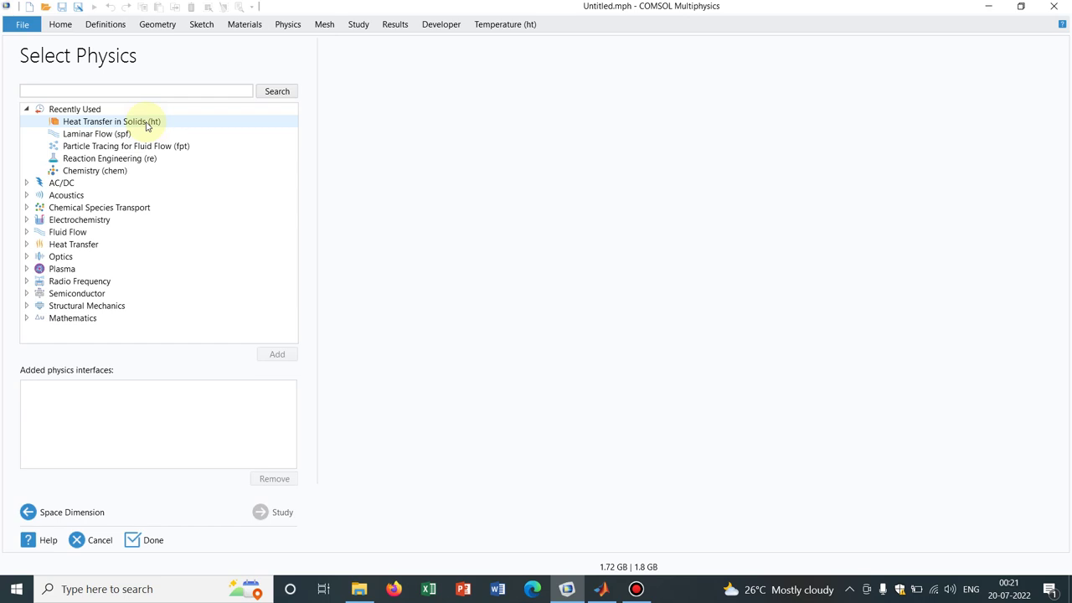
{"action": "double_click", "coordinate": [147, 124]}
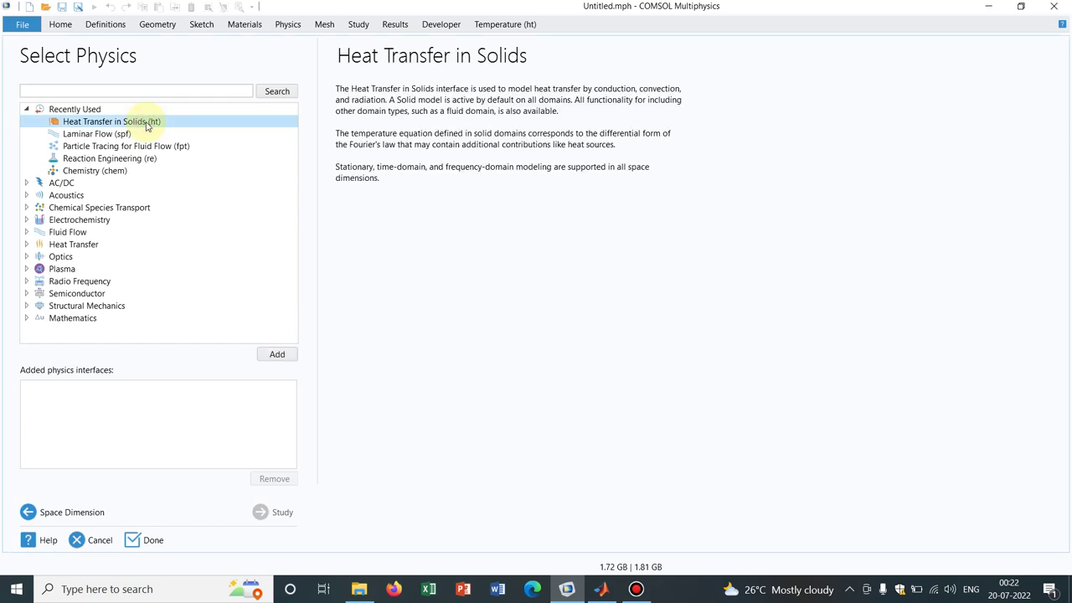
{"action": "left_click", "coordinate": [264, 512]}
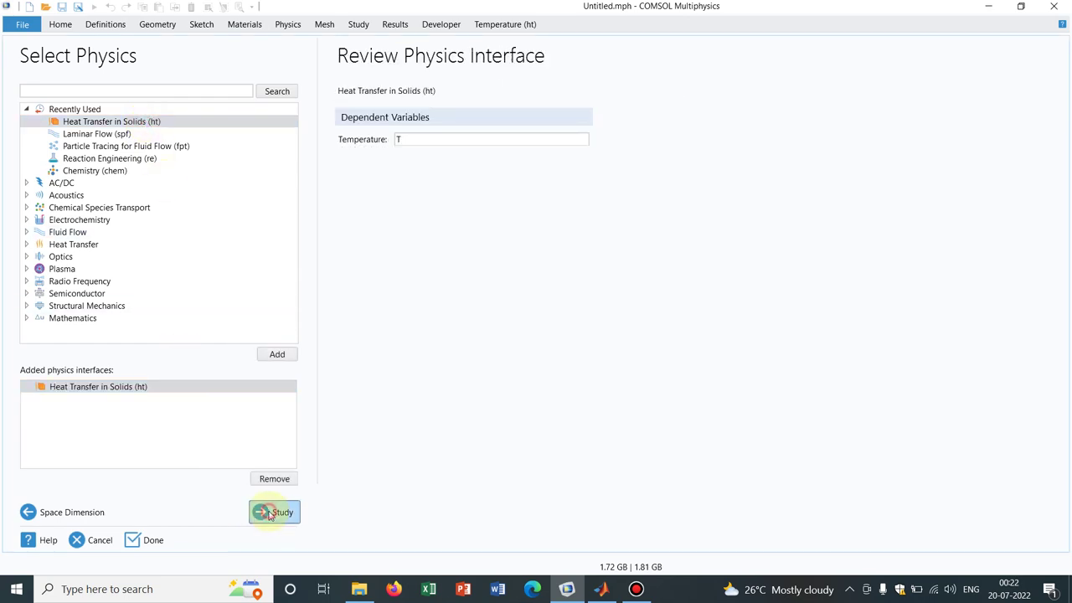
{"action": "double_click", "coordinate": [94, 117]}
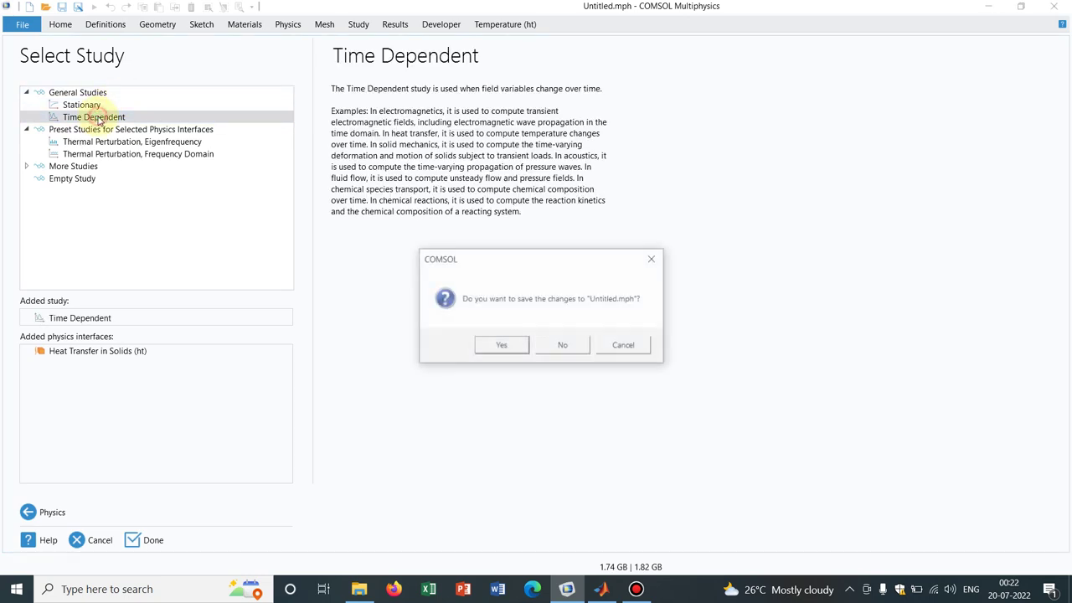
{"action": "left_click", "coordinate": [561, 343]}
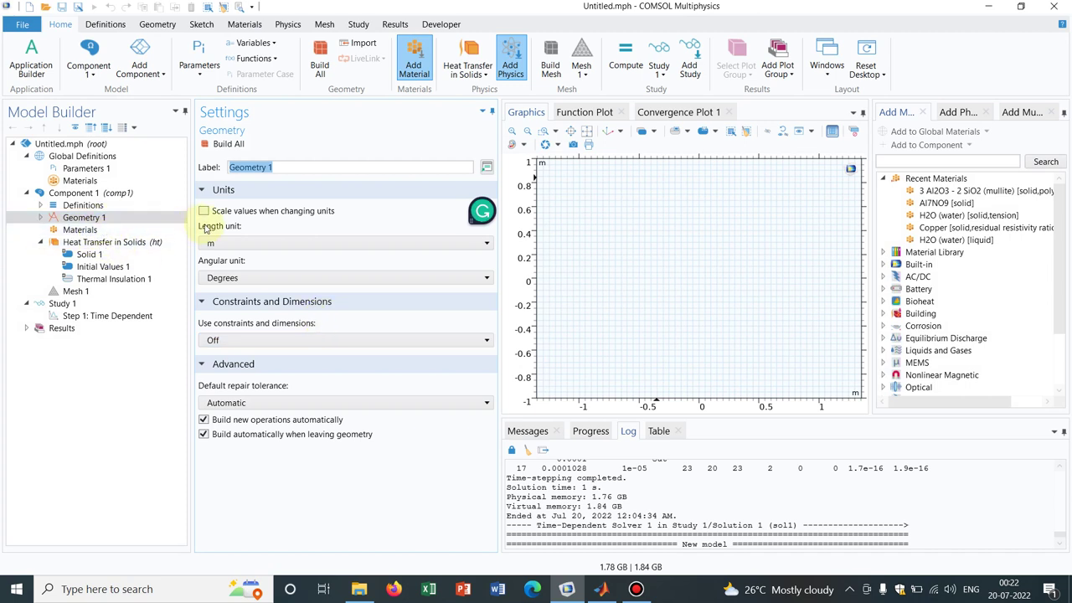
Step: Set the geometry length unit to mm and build Square 1 with side length 100 at 0, 0
{"action": "left_click", "coordinate": [246, 243]}
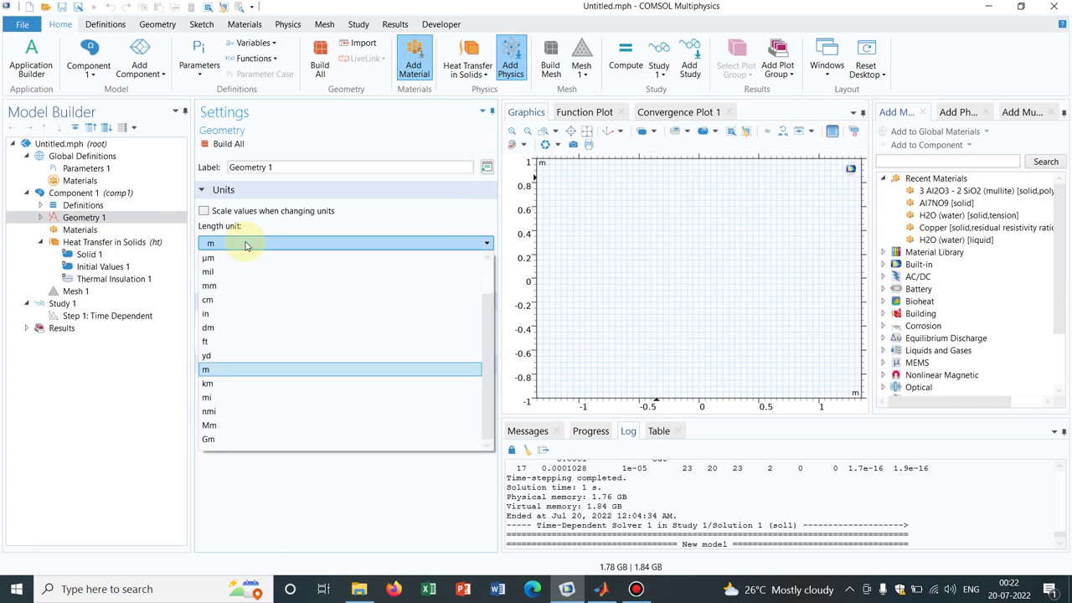
{"action": "left_click", "coordinate": [238, 285]}
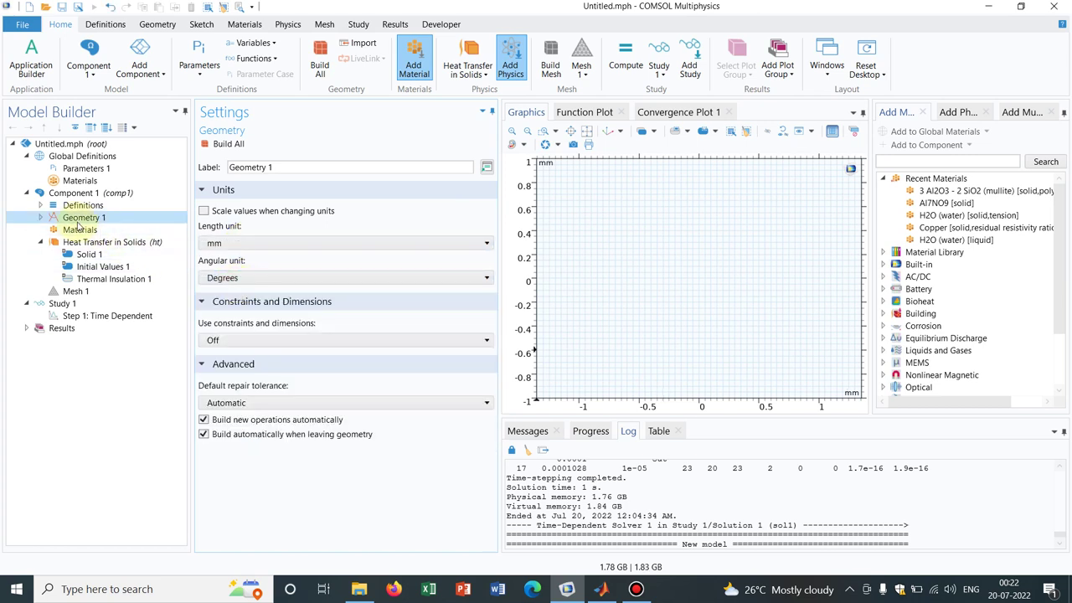
{"action": "left_click", "coordinate": [41, 217]}
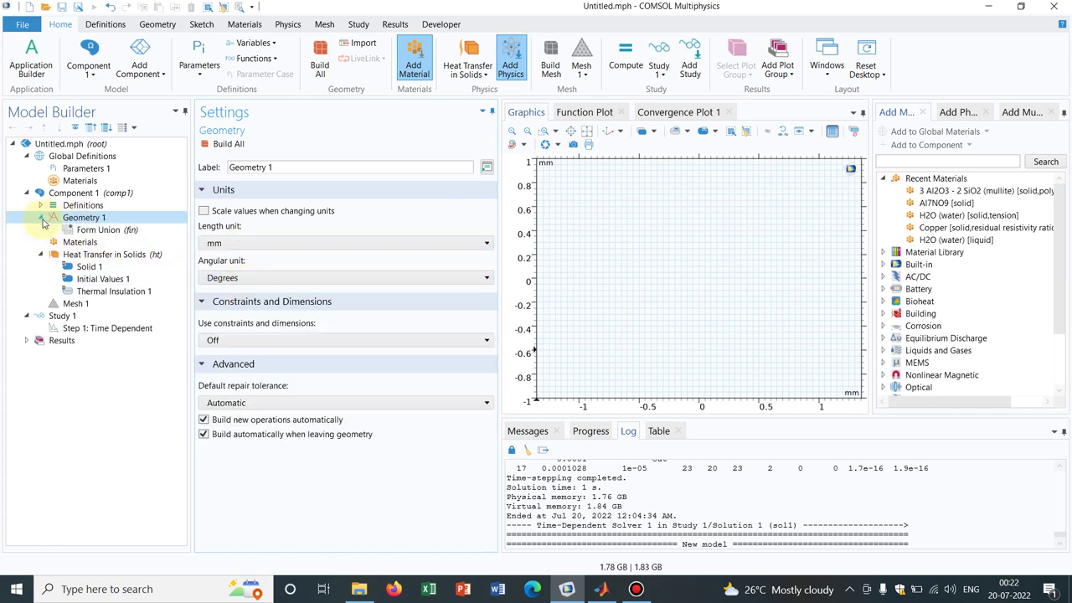
{"action": "right_click", "coordinate": [99, 219]}
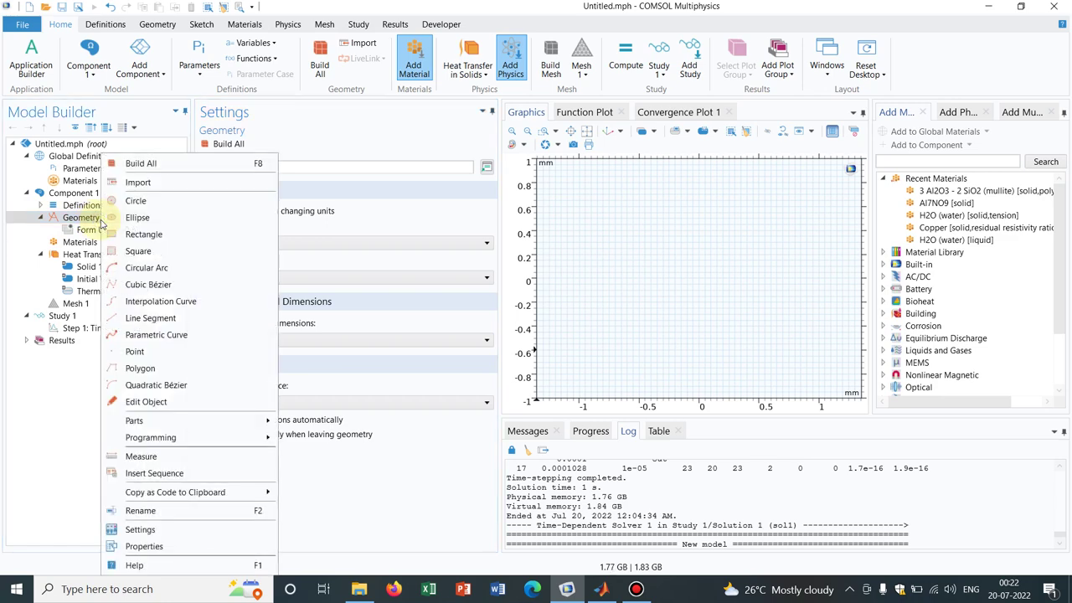
{"action": "left_click", "coordinate": [138, 251]}
{"action": "left_click", "coordinate": [260, 259]}
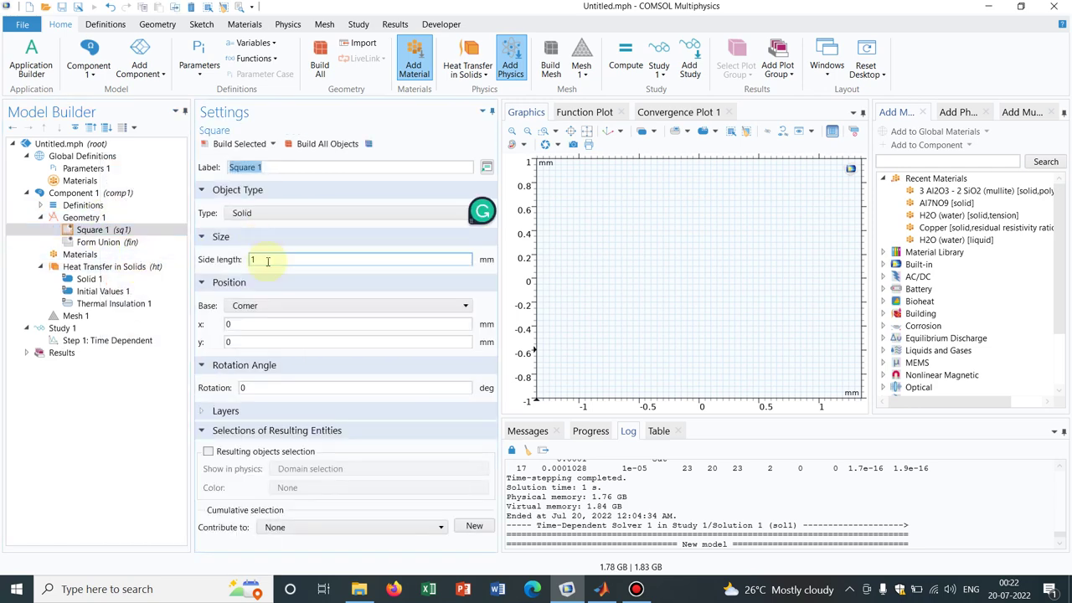
{"action": "type", "text": "00"}
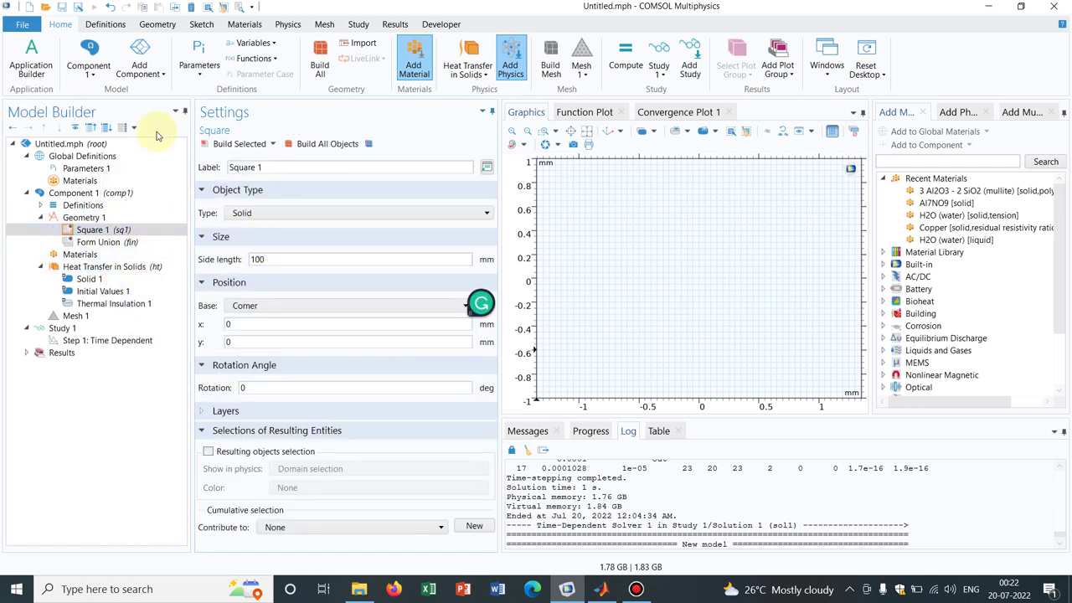
{"action": "left_click", "coordinate": [228, 144]}
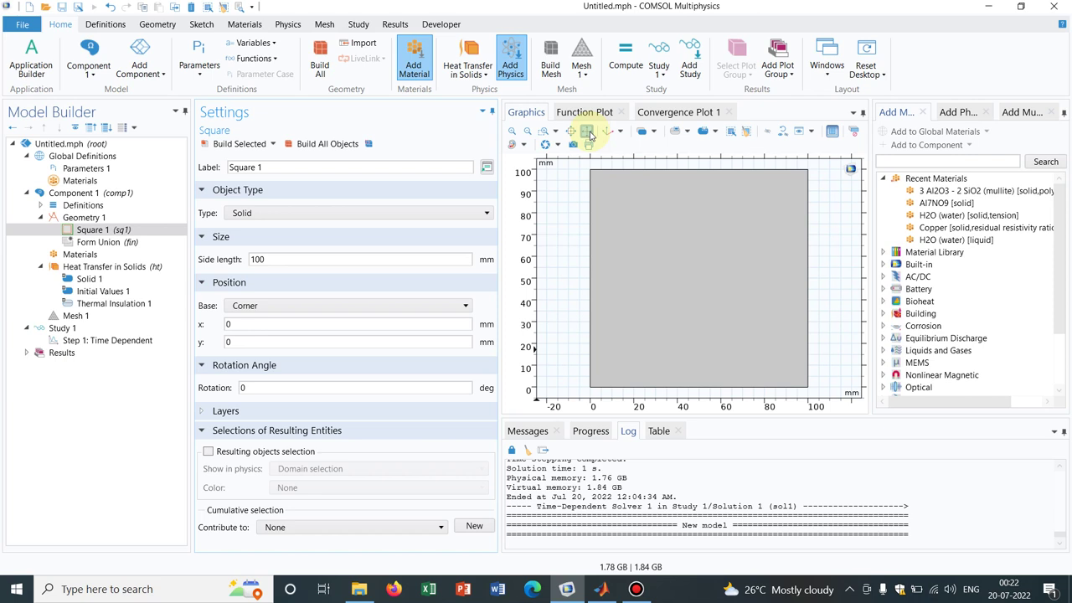
Step: Add Copper [solid, residual resistivity ratio of 30] from the material library to the square
{"action": "left_click", "coordinate": [90, 254]}
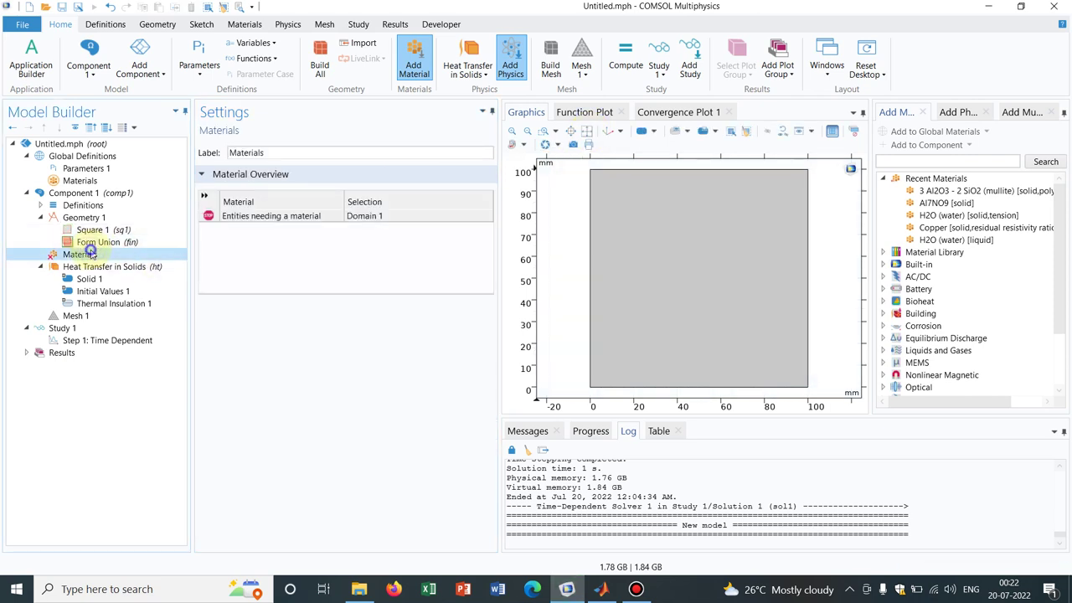
{"action": "right_click", "coordinate": [92, 255]}
{"action": "left_click", "coordinate": [163, 260]}
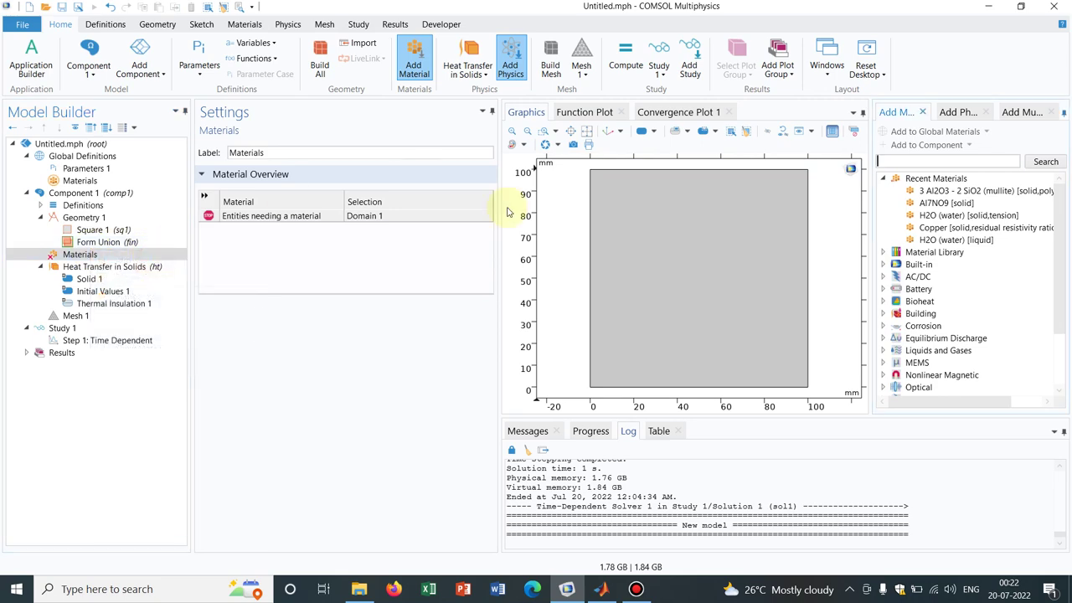
{"action": "left_click", "coordinate": [936, 229]}
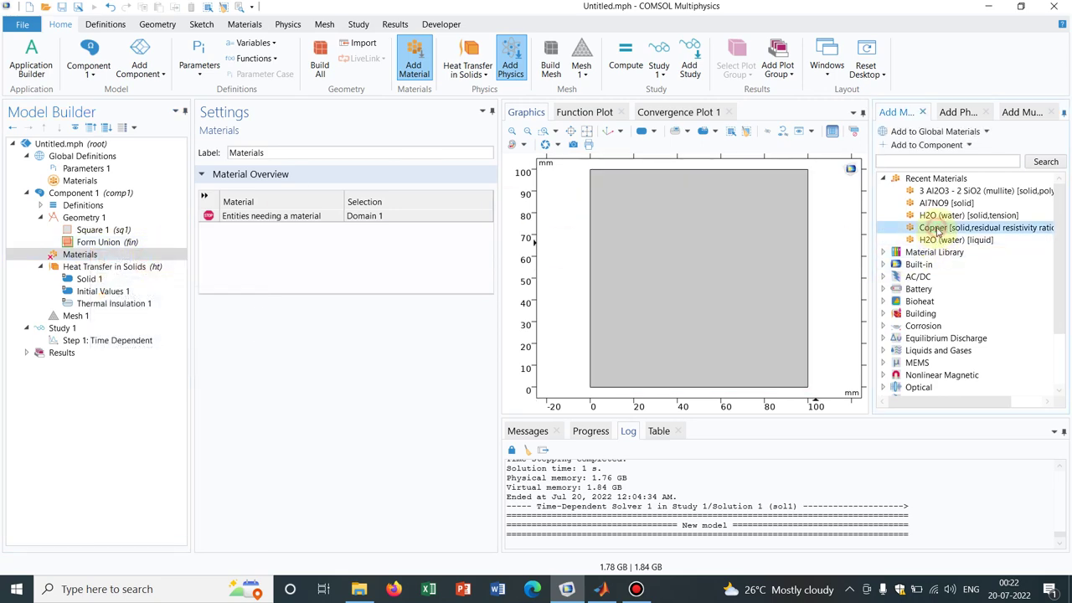
{"action": "double_click", "coordinate": [935, 228]}
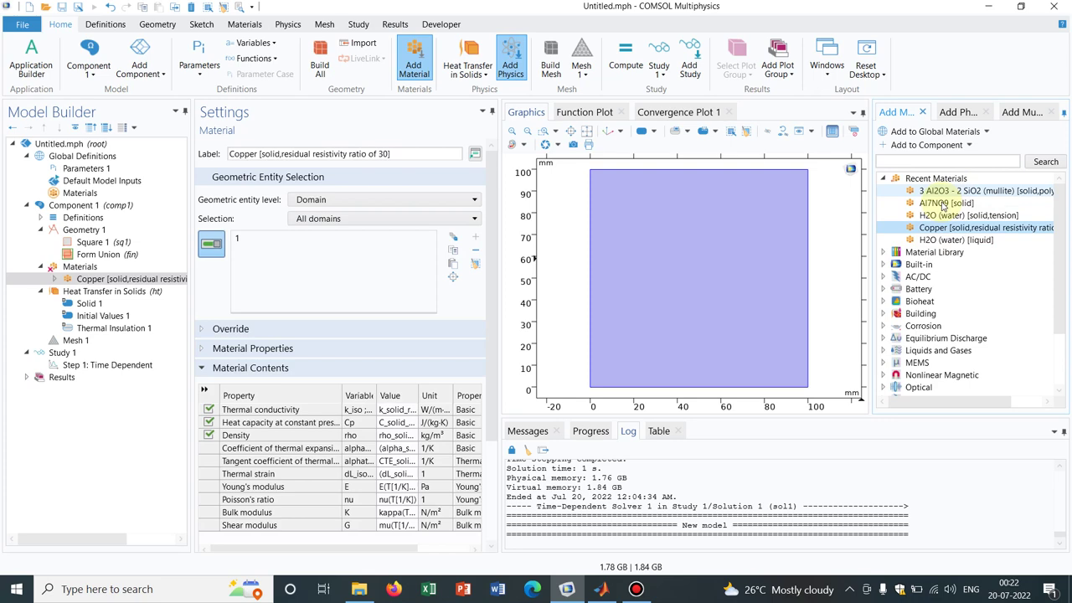
Step: Close the material library and physics interface panels, then reset the desktop layout
{"action": "left_click", "coordinate": [923, 113]}
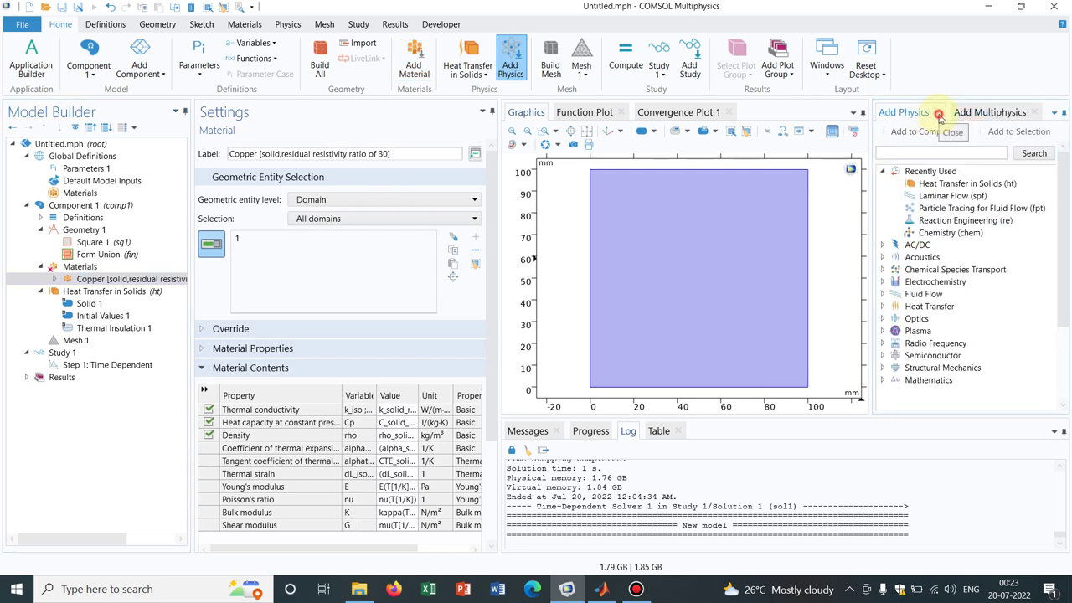
{"action": "left_click", "coordinate": [936, 112]}
{"action": "double_click", "coordinate": [940, 118]}
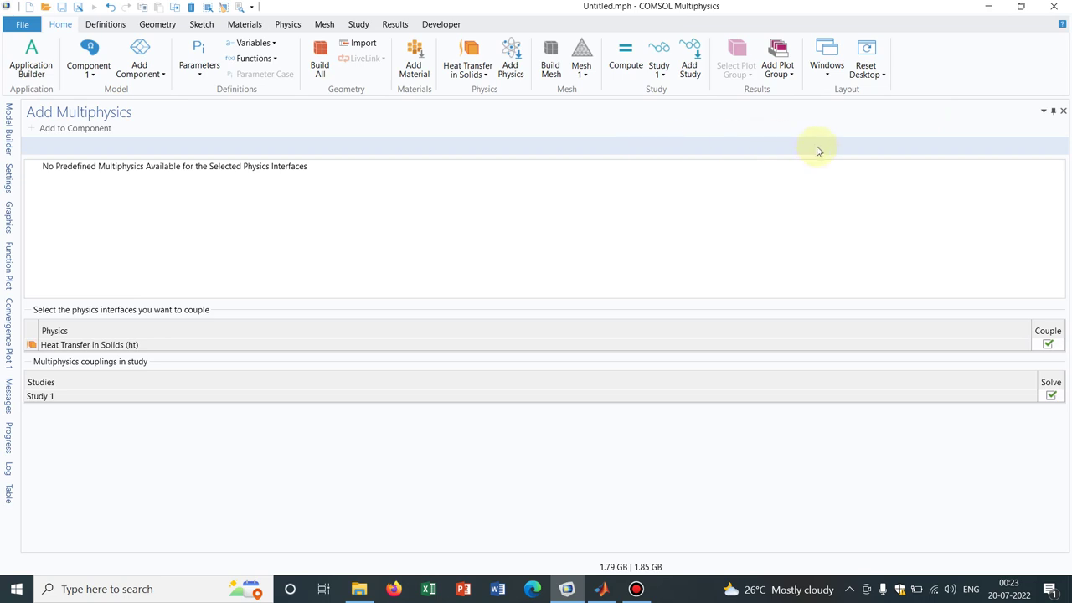
{"action": "left_click", "coordinate": [881, 72]}
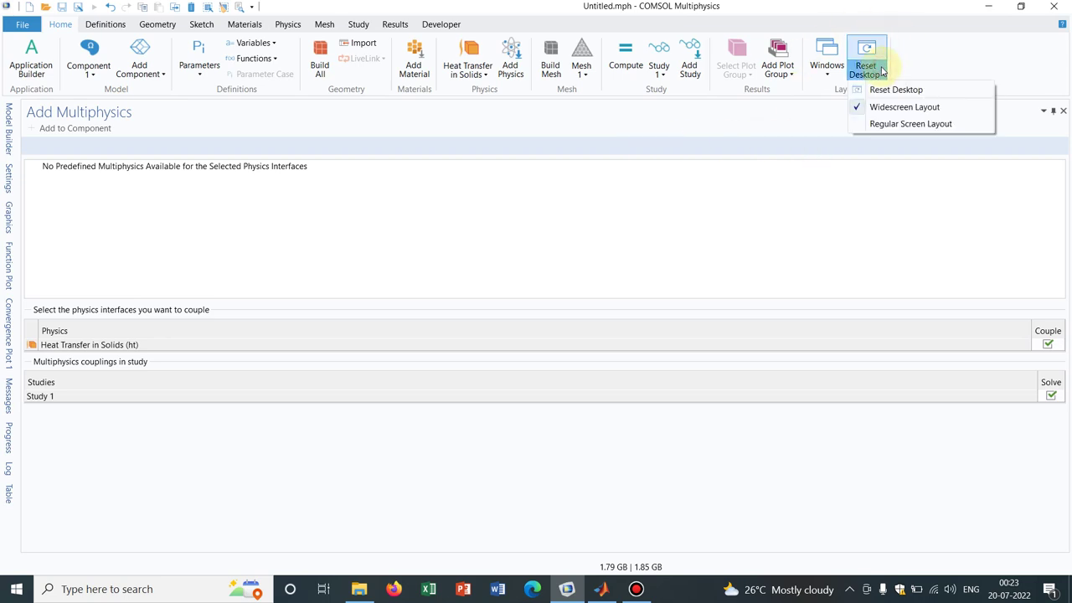
{"action": "left_click", "coordinate": [895, 91]}
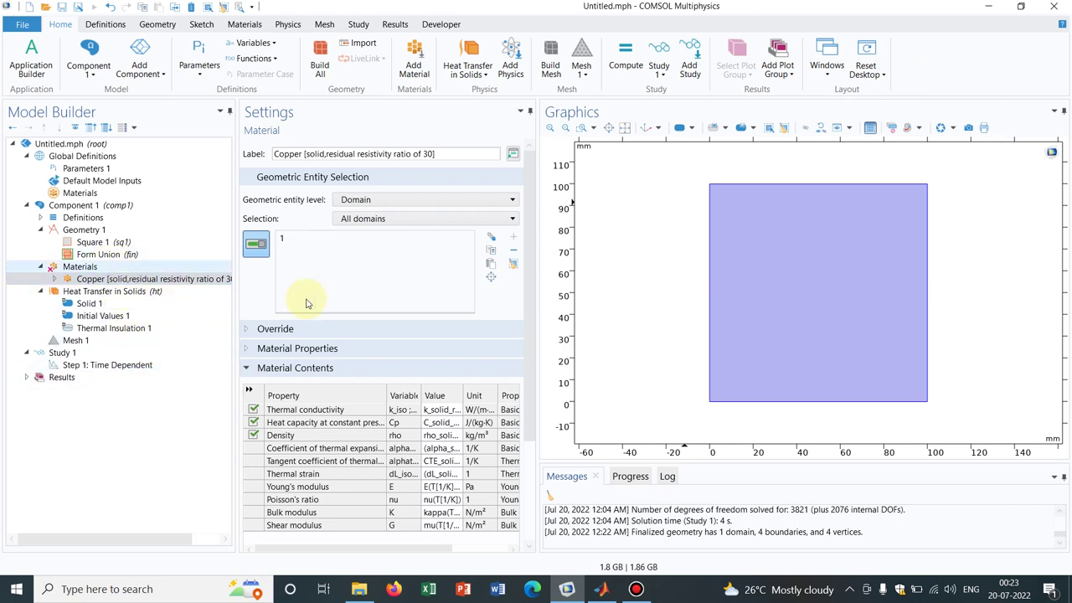
Step: Create Interpolation 1 (int1) under Component 1's Definitions from the Functions menu
{"action": "left_click", "coordinate": [112, 293]}
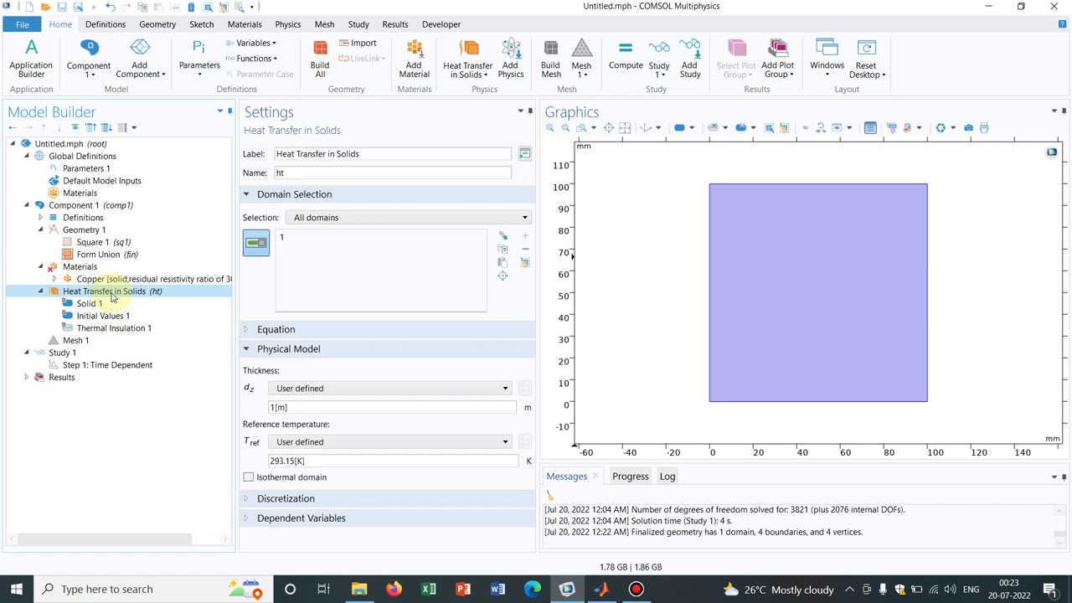
{"action": "left_click", "coordinate": [40, 218]}
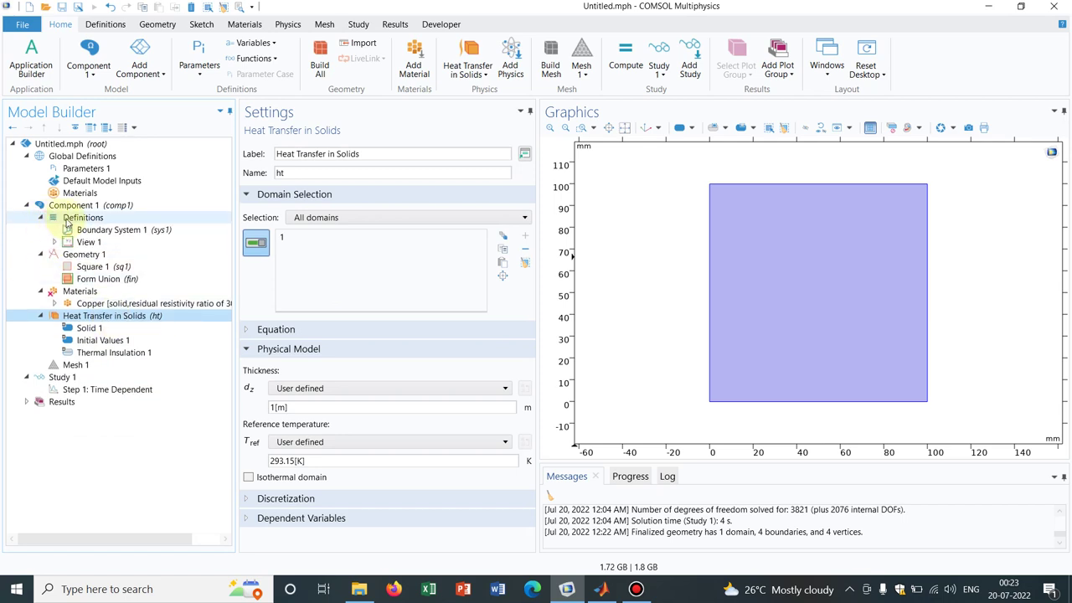
{"action": "right_click", "coordinate": [66, 219]}
{"action": "mouse_move", "coordinate": [191, 254]}
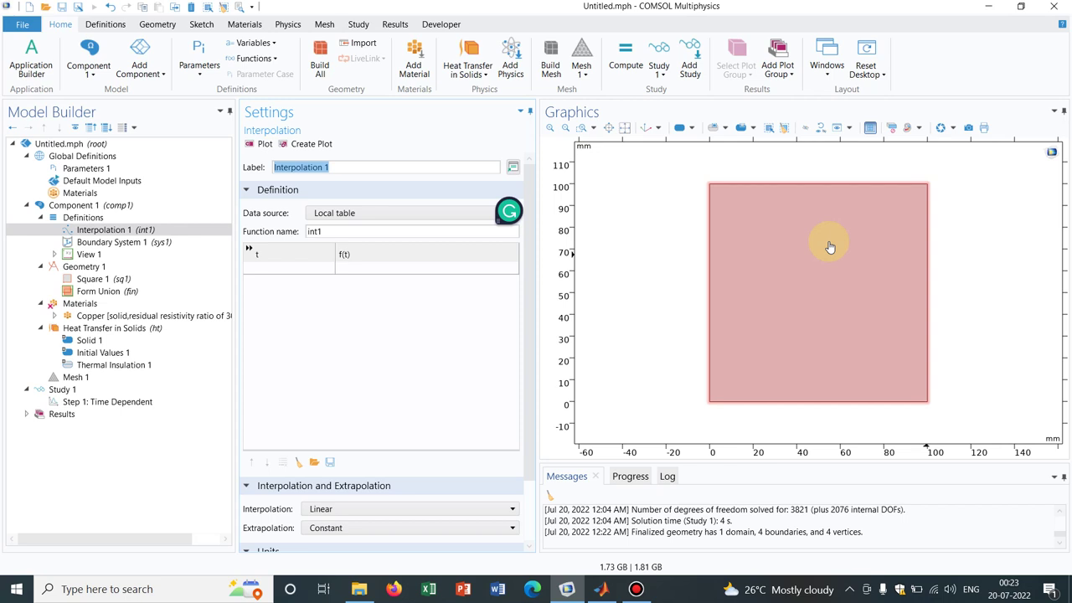
Step: Load int1 from the file COMSOL_Data.txt, plot its surface, and check the two-argument setting
{"action": "left_click", "coordinate": [369, 214]}
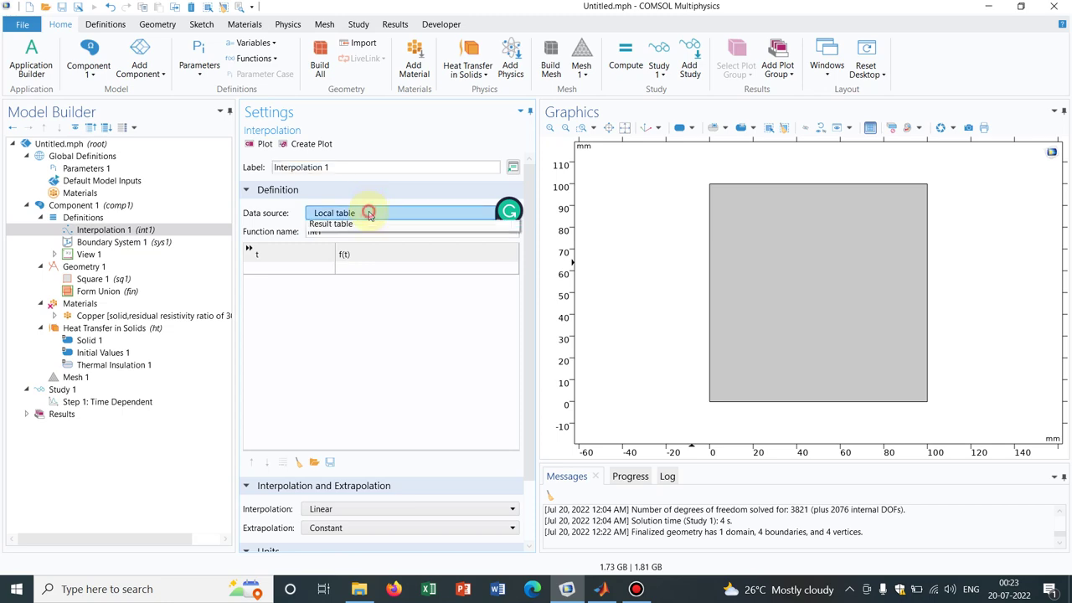
{"action": "left_click", "coordinate": [352, 227]}
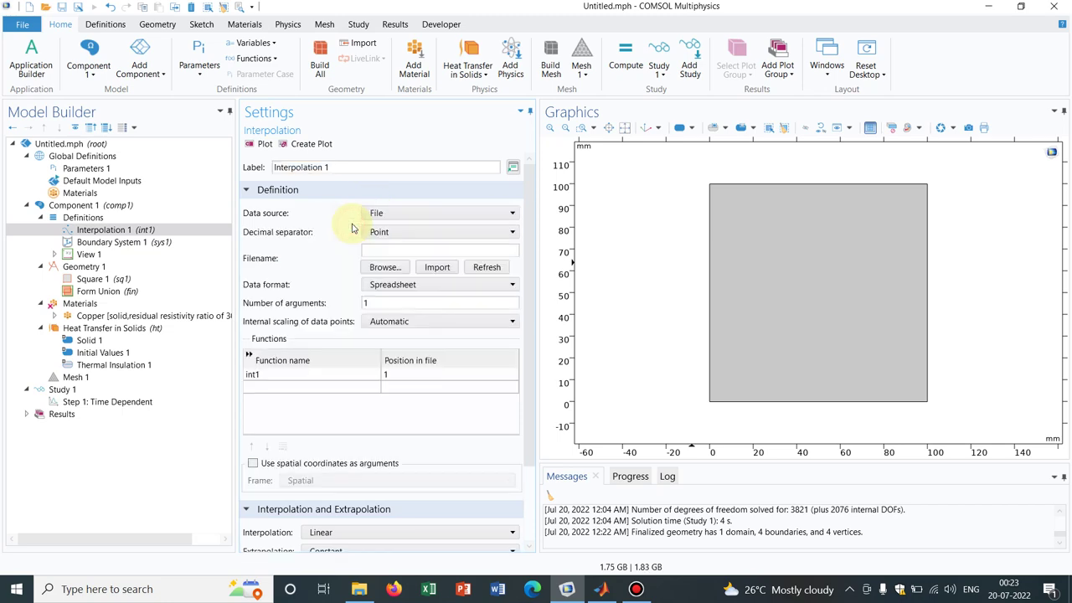
{"action": "left_click", "coordinate": [384, 268]}
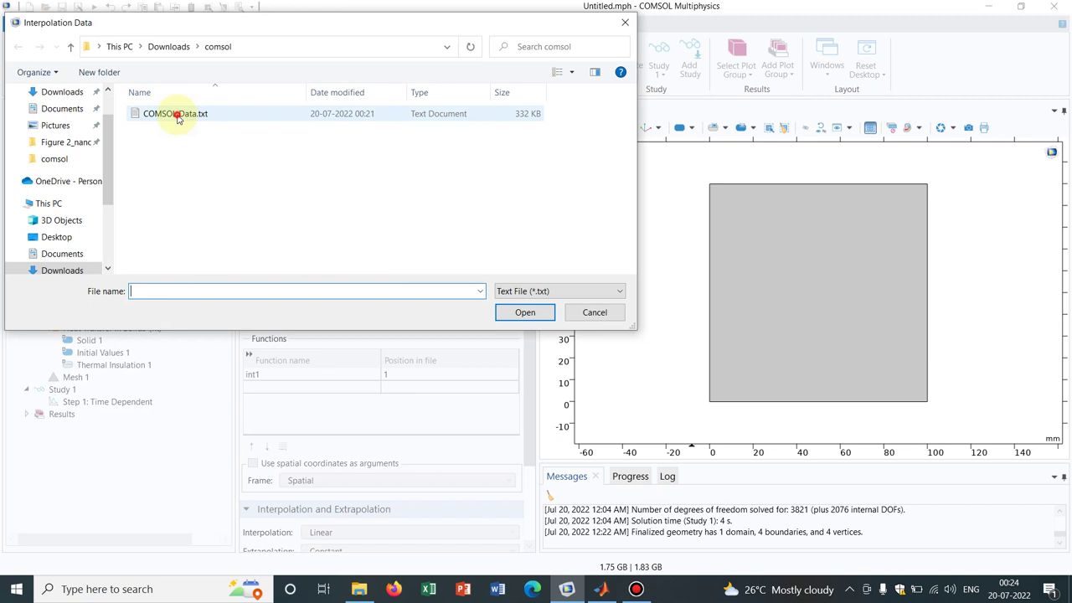
{"action": "double_click", "coordinate": [177, 115]}
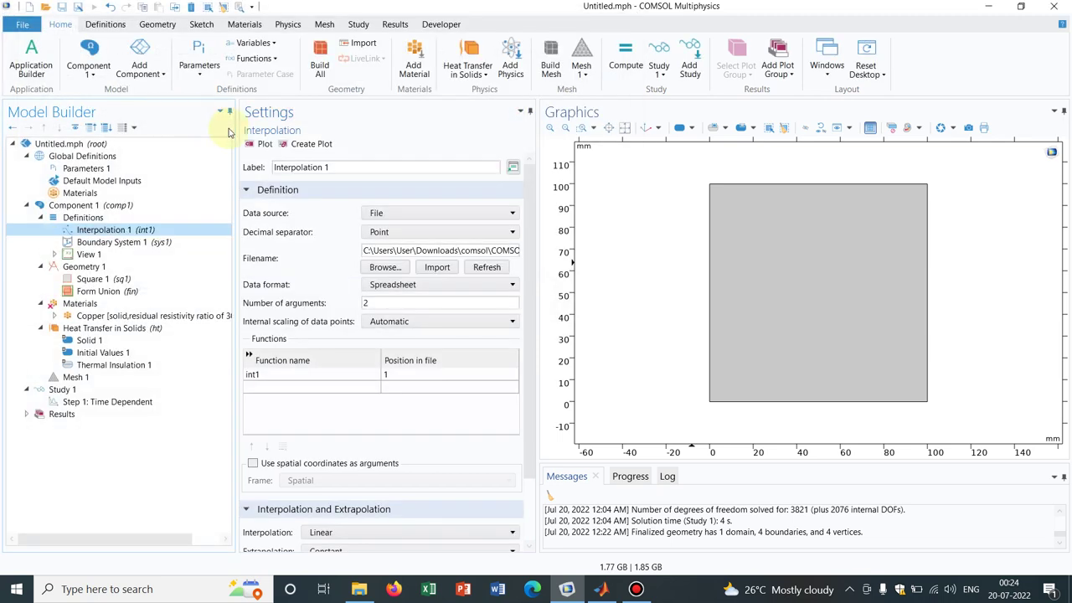
{"action": "left_click", "coordinate": [263, 144]}
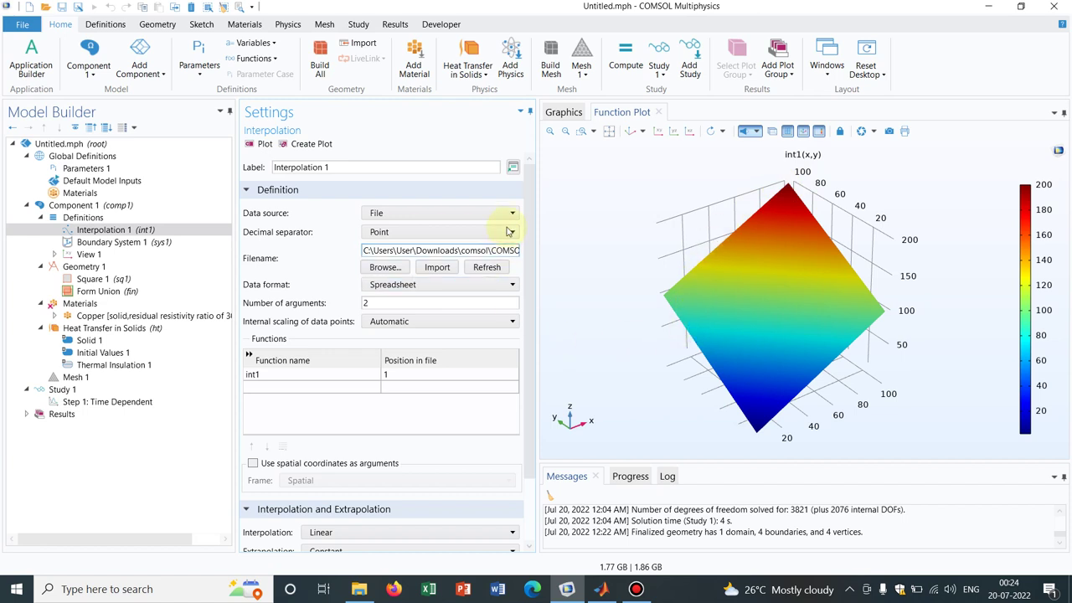
{"action": "scroll", "coordinate": [524, 347], "scroll_direction": "down", "scroll_amount": 3}
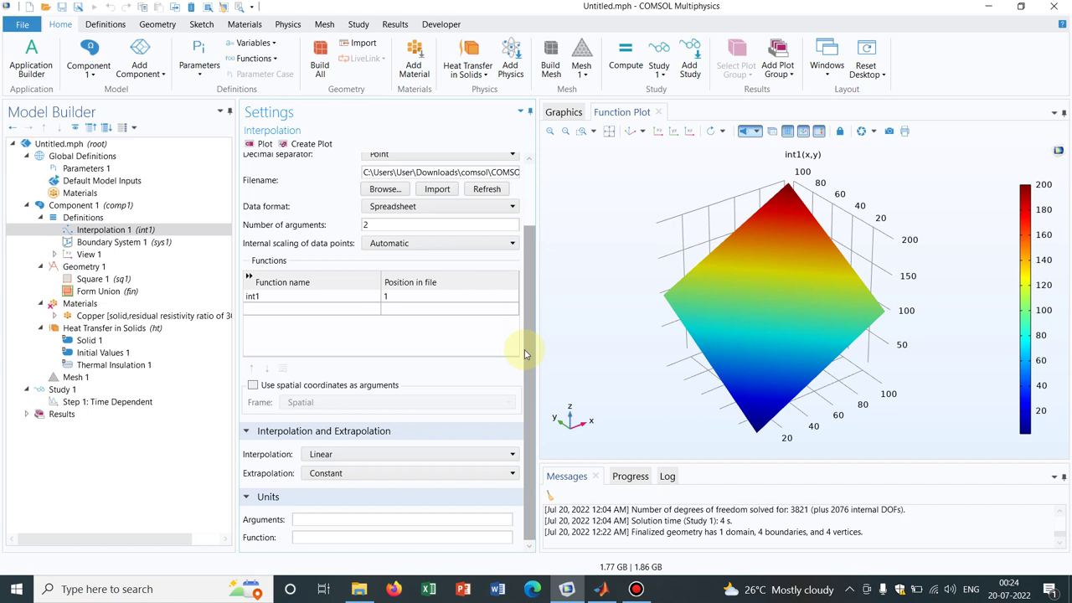
{"action": "left_click", "coordinate": [376, 226]}
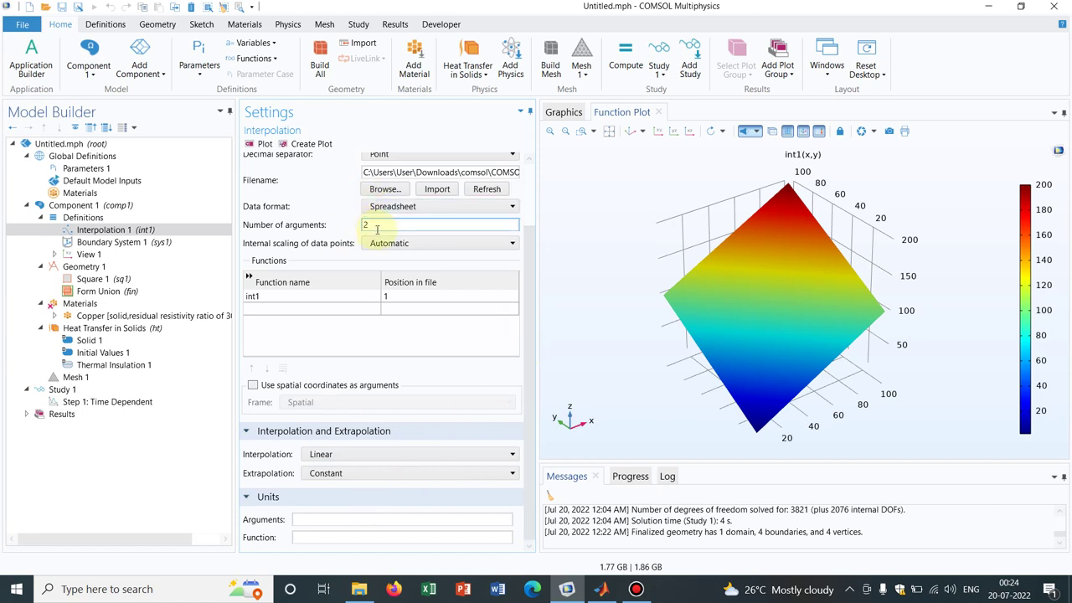
Step: Enter mm as int1's argument unit and K as its function unit
{"action": "left_click", "coordinate": [314, 522]}
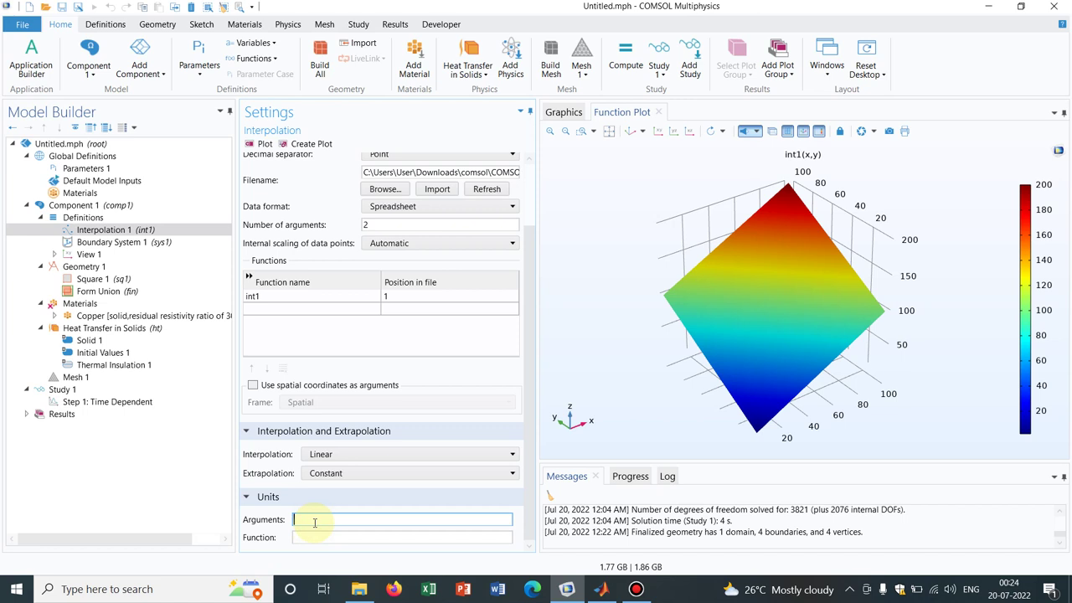
{"action": "type", "text": "mm"}
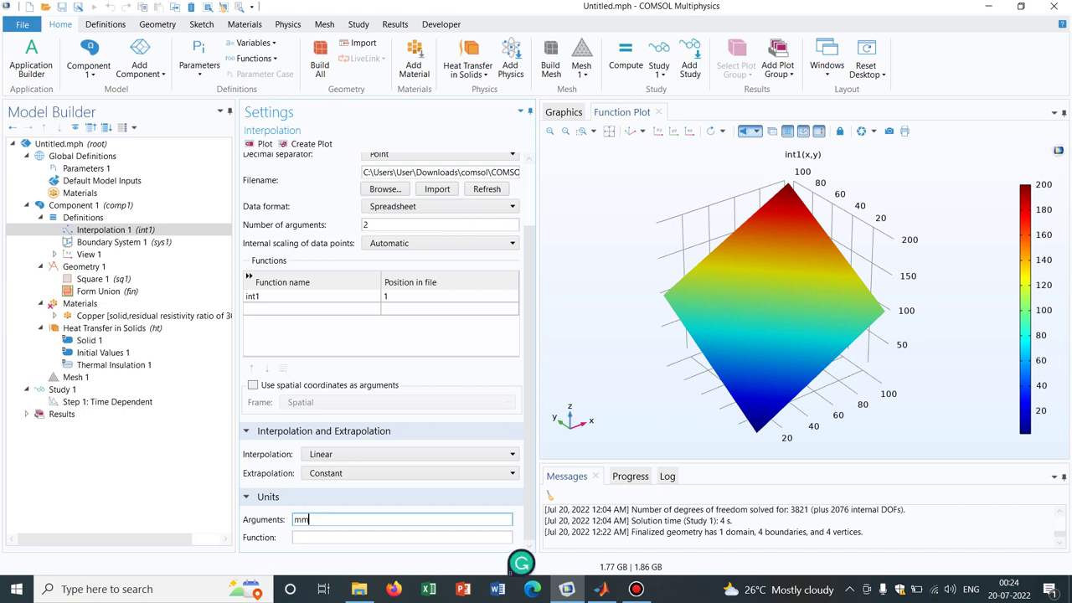
{"action": "left_click", "coordinate": [307, 536]}
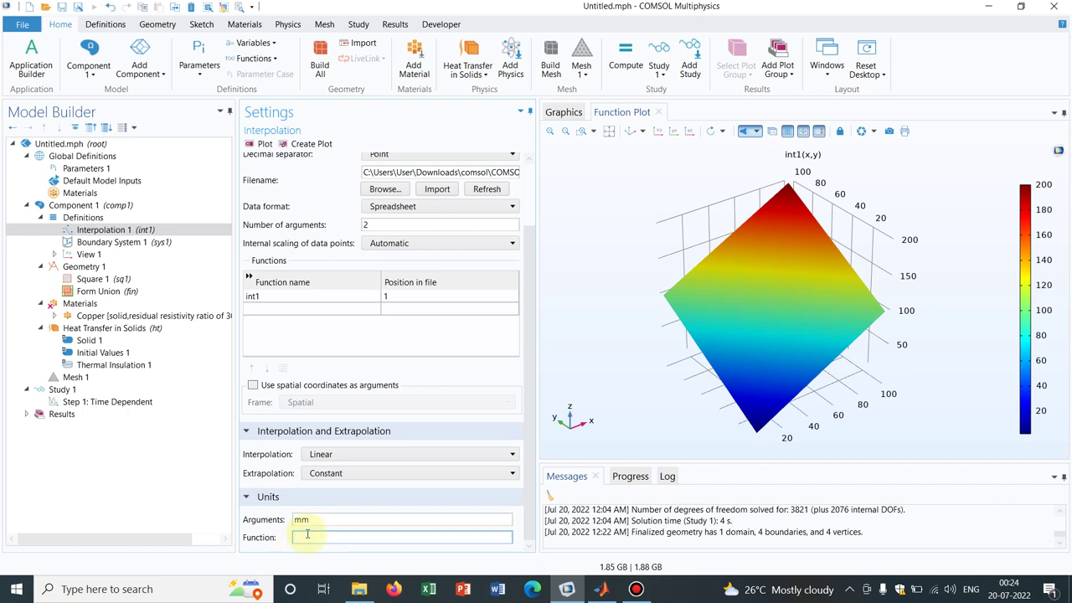
{"action": "type", "text": "K"}
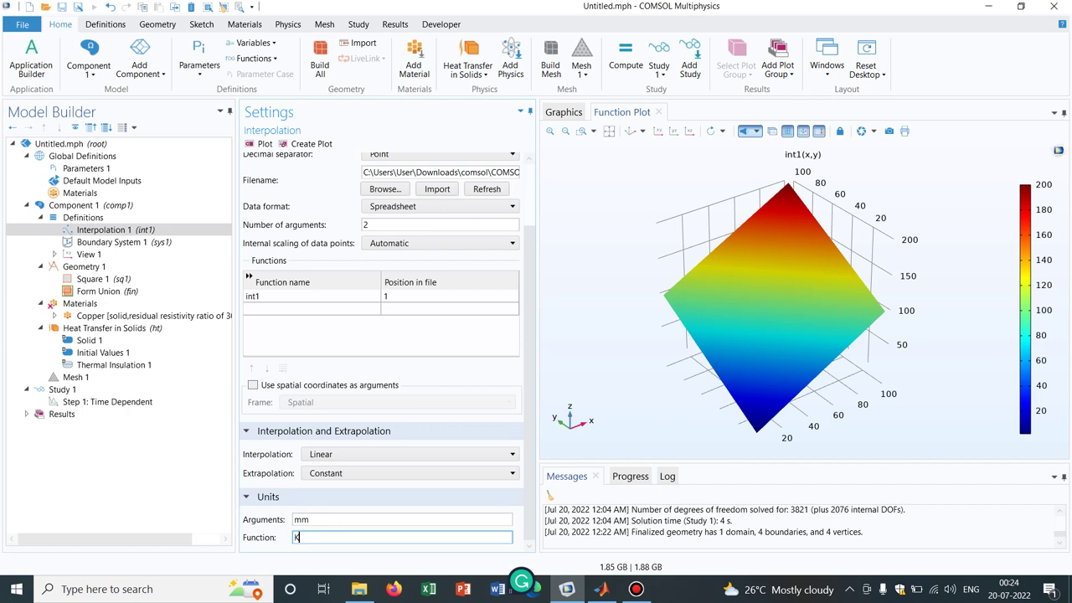
{"action": "left_click", "coordinate": [113, 413]}
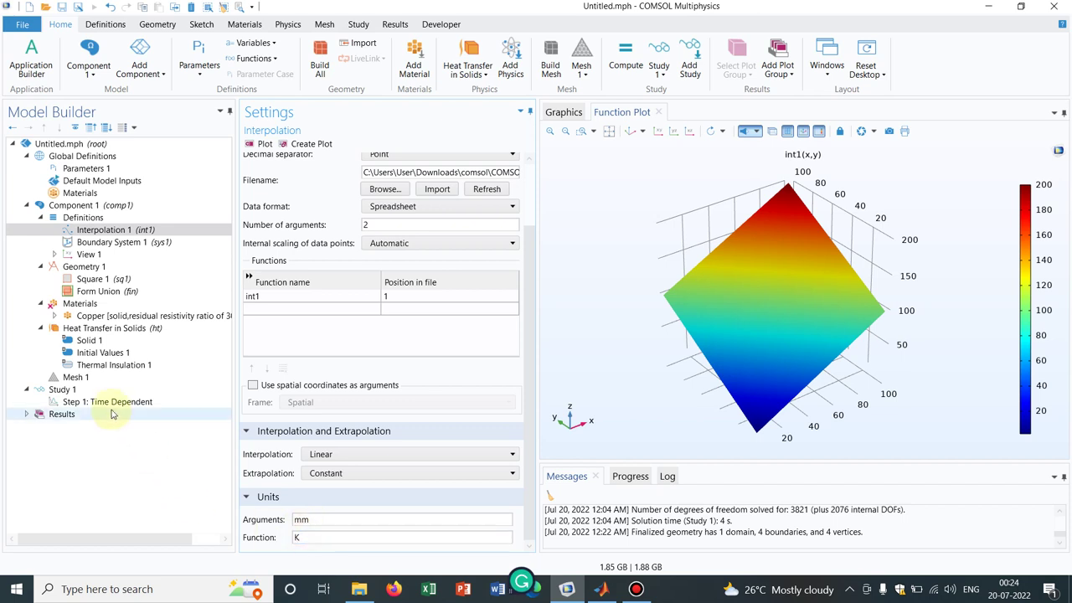
Step: Replace the Initial Values 1 temperature of 293.15[K] with int1(x,y)
{"action": "left_click", "coordinate": [113, 352]}
{"action": "left_click", "coordinate": [309, 390]}
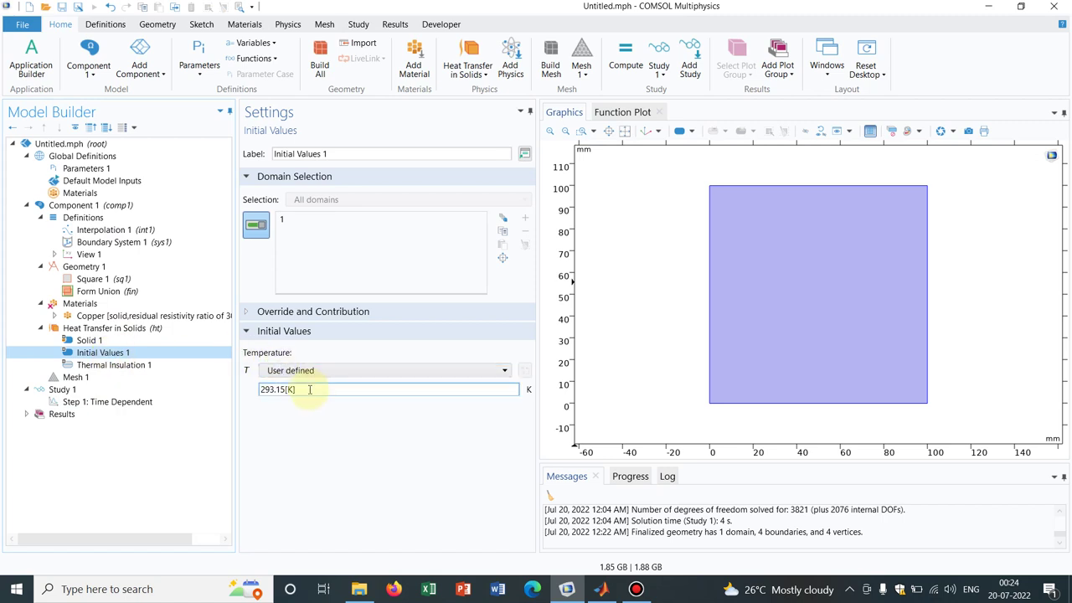
{"action": "triple_click", "coordinate": [309, 389]}
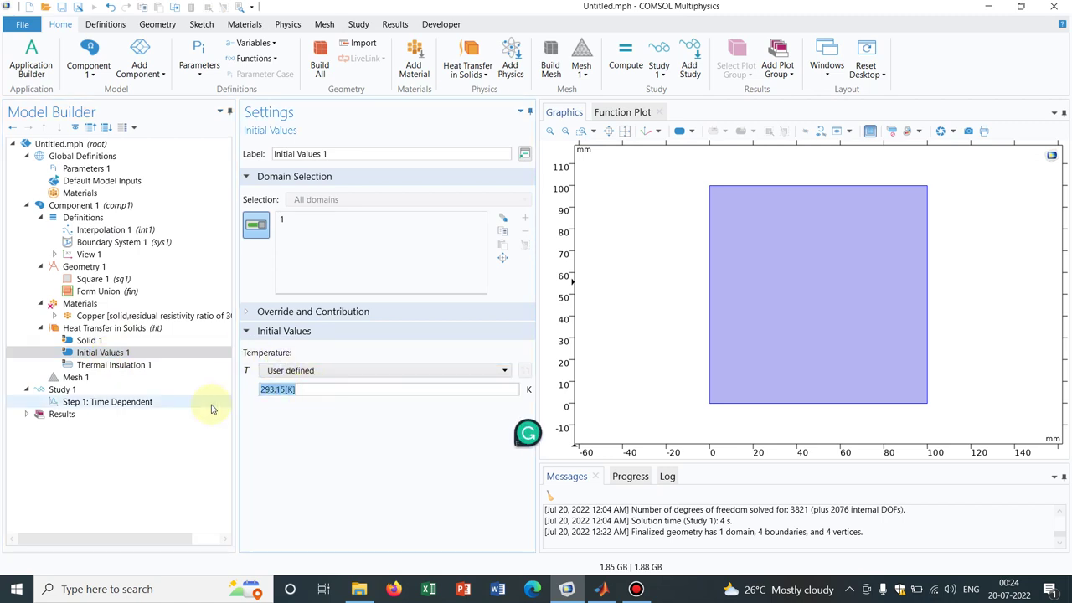
{"action": "type", "text": "int1(x,y)"}
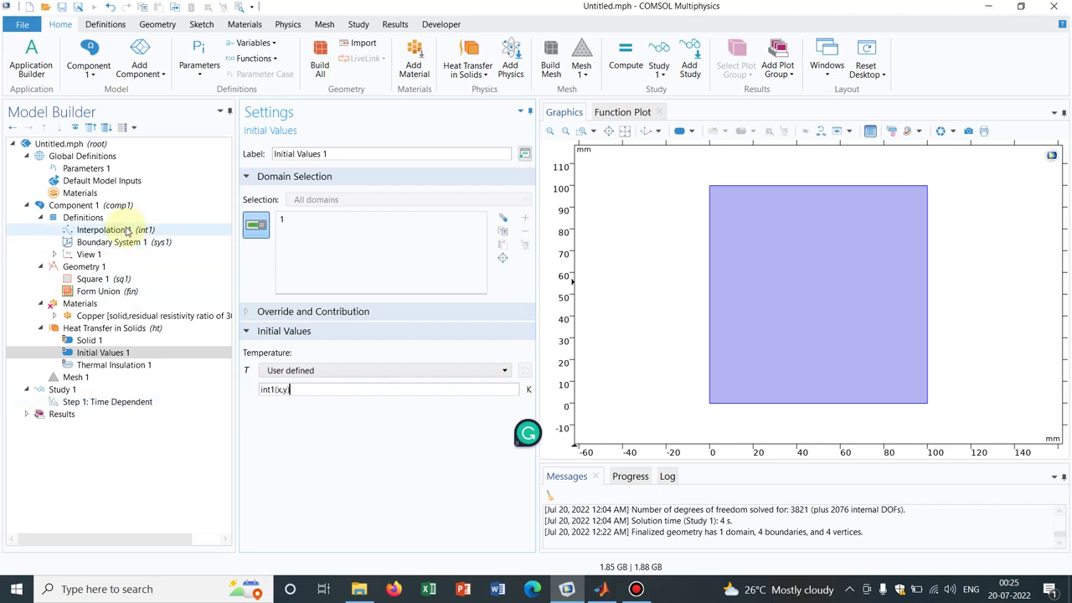
Step: Review int1, Initial Values, Thermal Insulation and Heat Transfer nodes, then select Mesh 1
{"action": "left_click", "coordinate": [144, 233]}
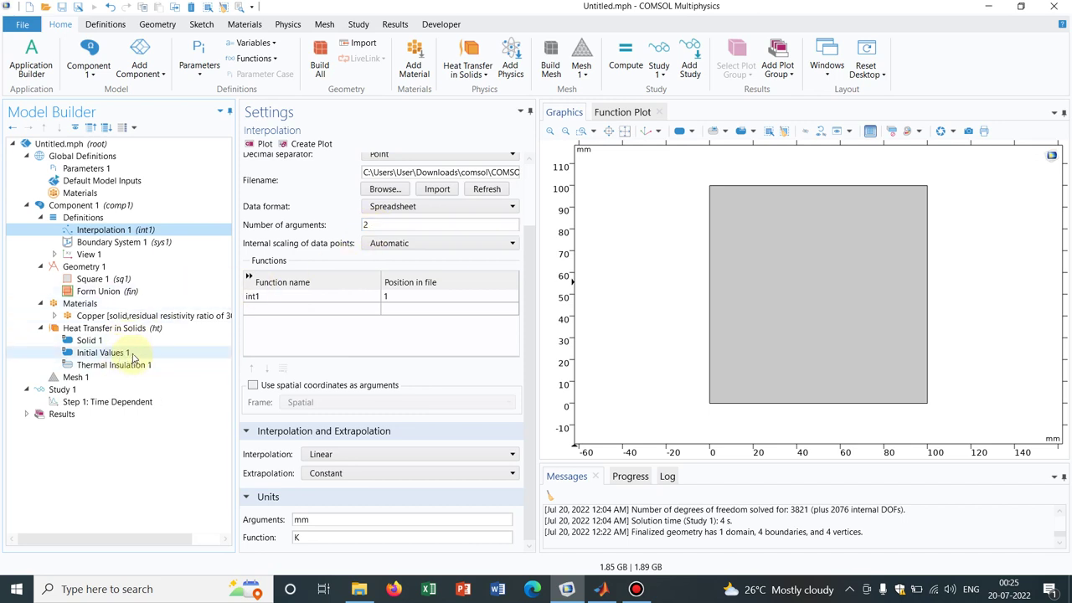
{"action": "left_click", "coordinate": [102, 352]}
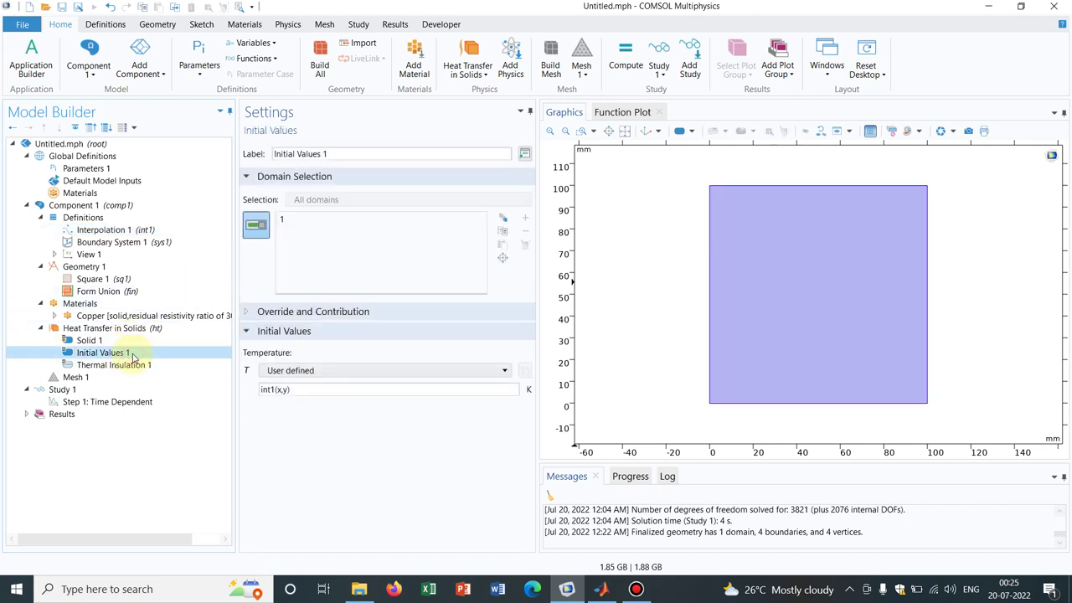
{"action": "left_click", "coordinate": [111, 366]}
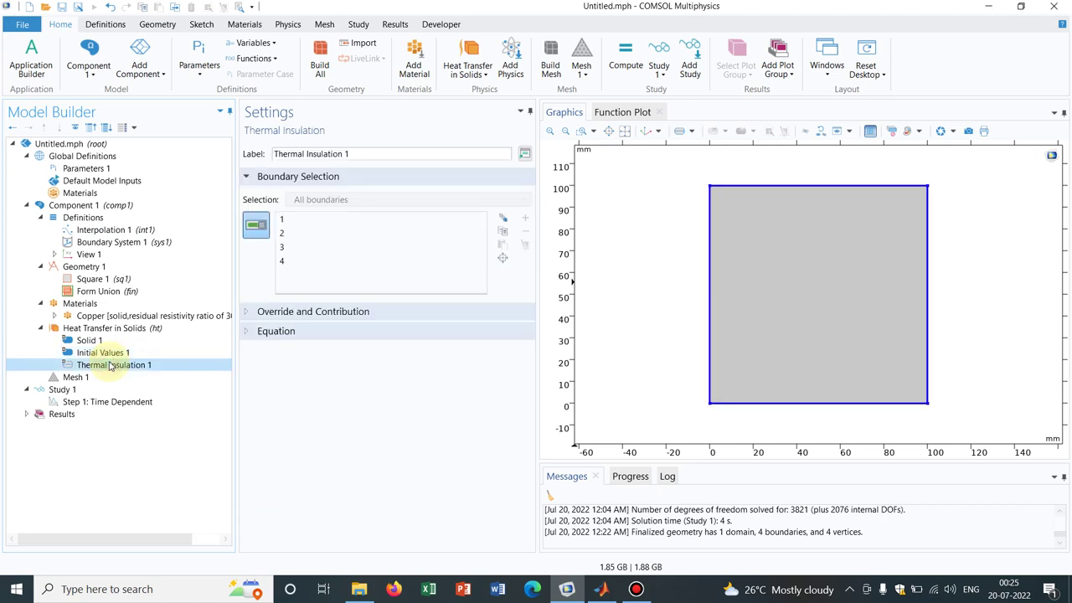
{"action": "left_click", "coordinate": [155, 328]}
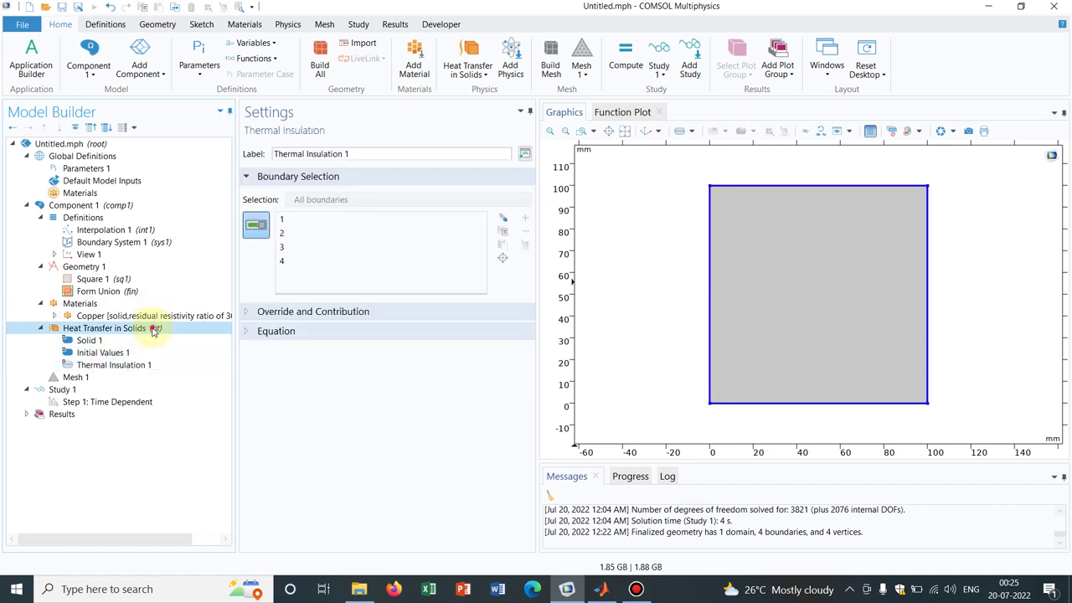
{"action": "left_click", "coordinate": [92, 377]}
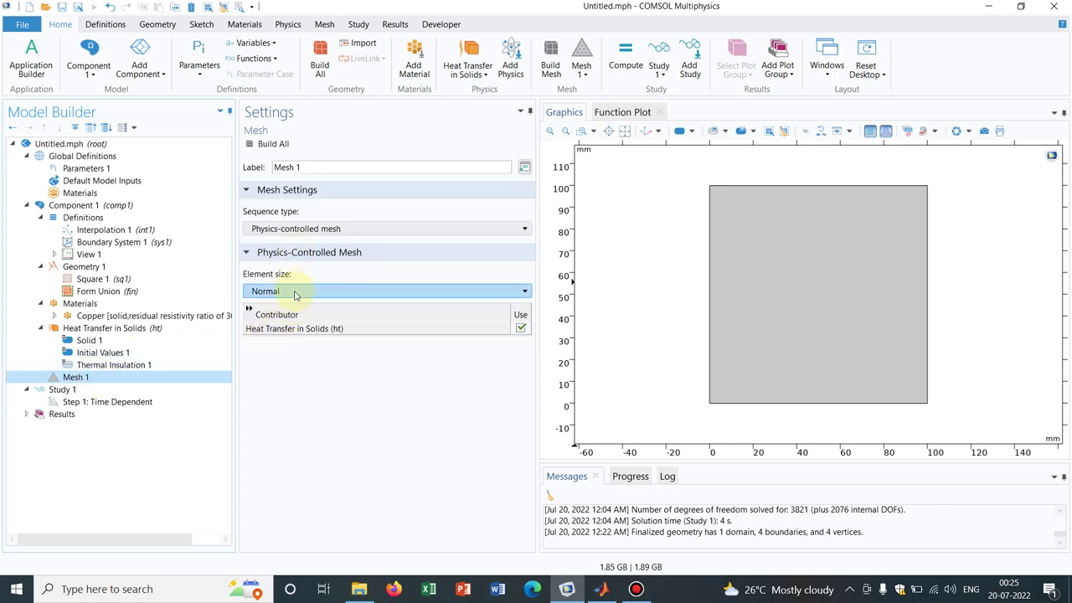
Step: Build an Extra fine mesh on the square, then bring up Step 1: Time Dependent settings
{"action": "left_click", "coordinate": [295, 290]}
{"action": "left_click", "coordinate": [287, 323]}
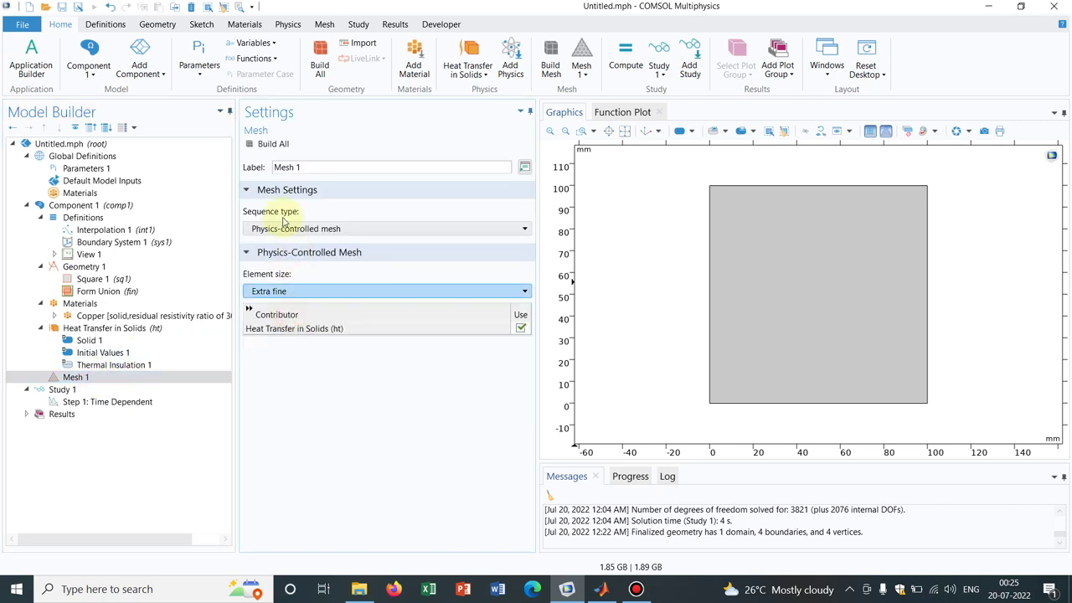
{"action": "left_click", "coordinate": [268, 143]}
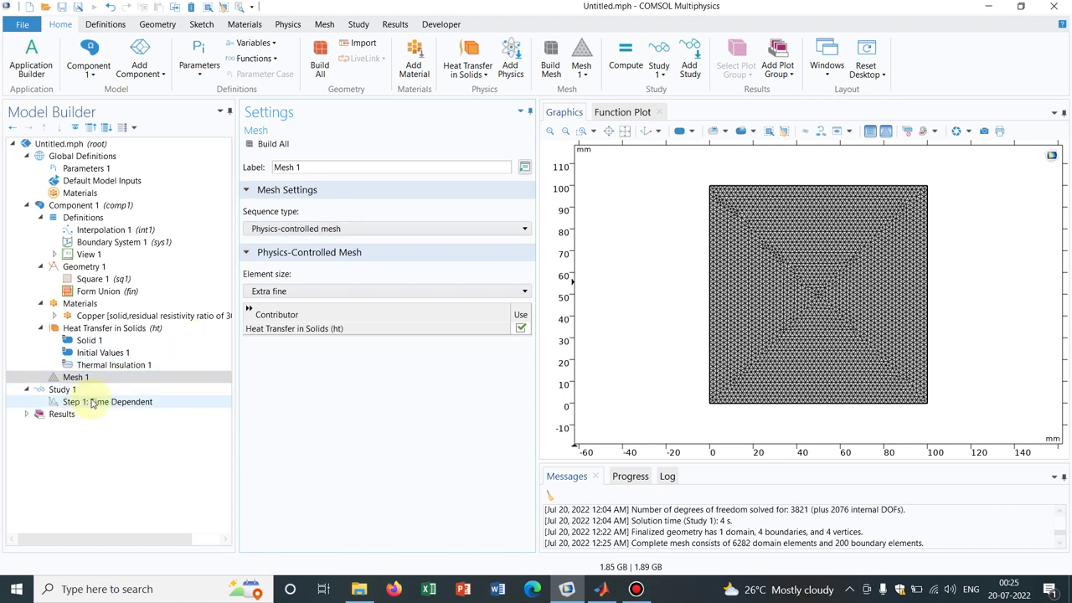
{"action": "left_click", "coordinate": [93, 402]}
Step: Set the output times to range(0,1e-4,4e-3) and compute the study
{"action": "left_click", "coordinate": [341, 233]}
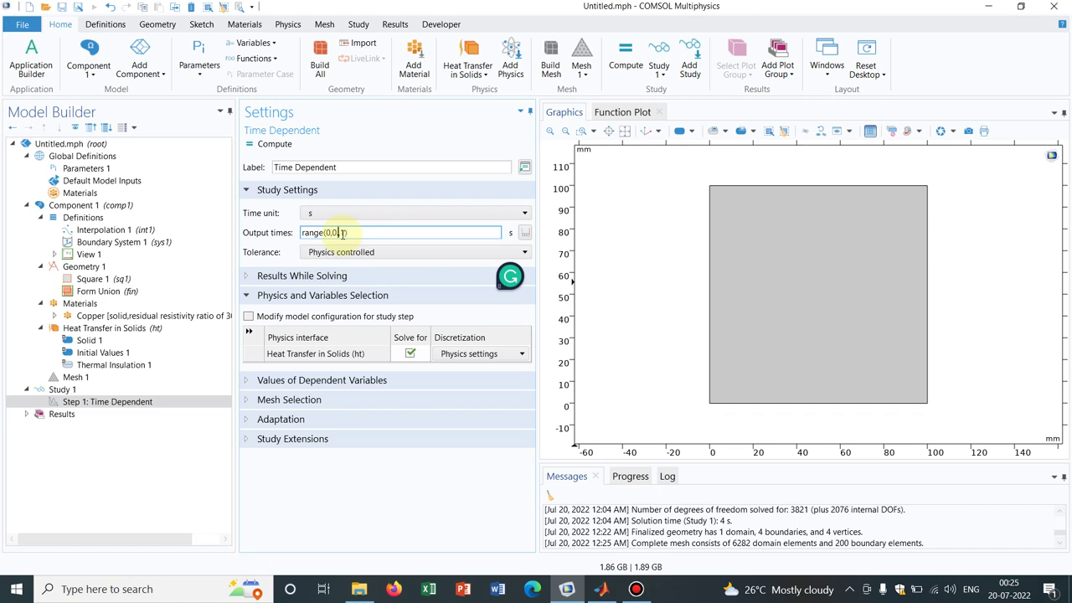
{"action": "type", "text": ",1e-4"}
{"action": "key", "text": "Delete"}
{"action": "key", "text": "Delete"}
{"action": "type", "text": ",4e-3"}
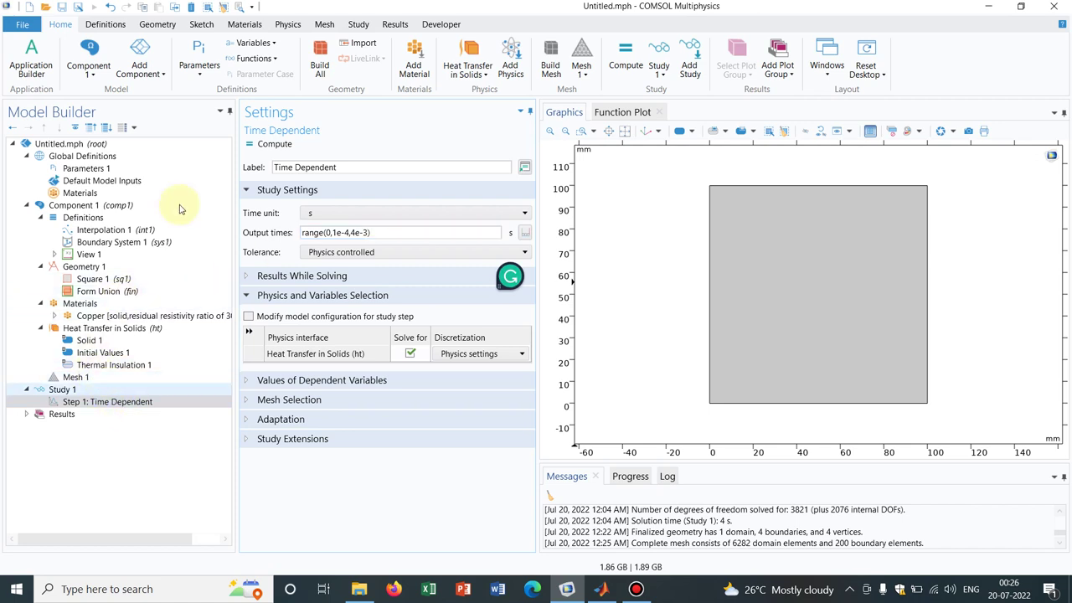
{"action": "left_click", "coordinate": [272, 144]}
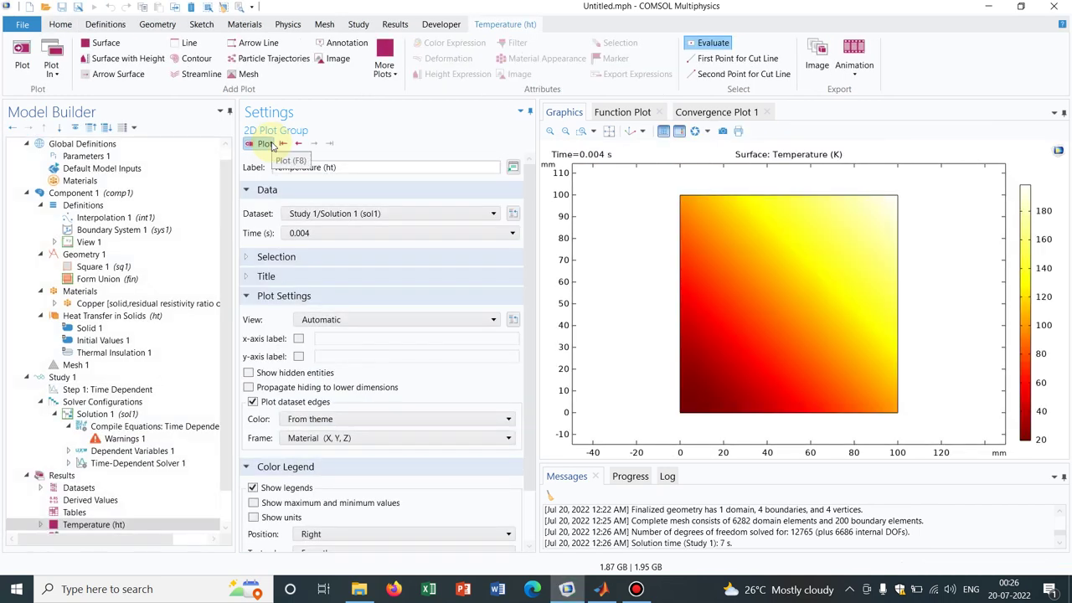
Step: Plot the temperature field at time 0 s
{"action": "left_click", "coordinate": [450, 233]}
{"action": "scroll", "coordinate": [511, 396], "scroll_direction": "up", "scroll_amount": 10}
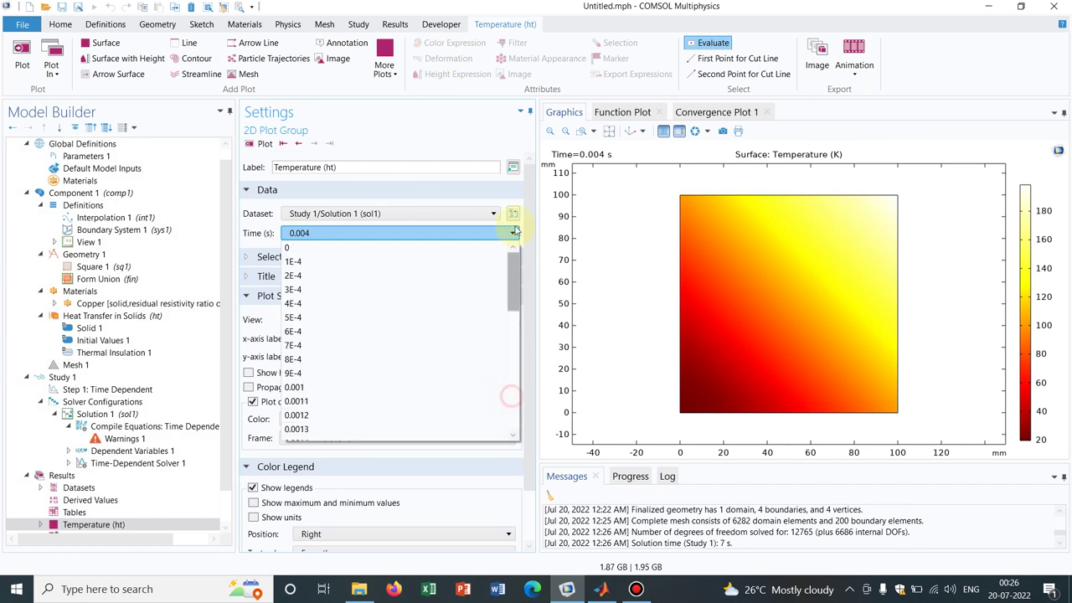
{"action": "left_click", "coordinate": [405, 246]}
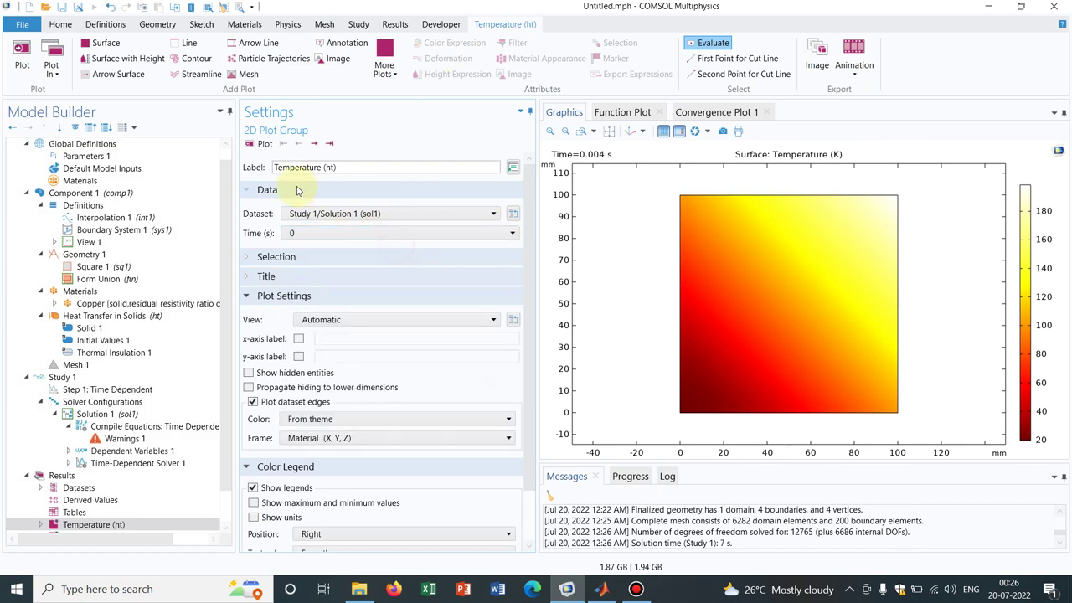
{"action": "left_click", "coordinate": [264, 144]}
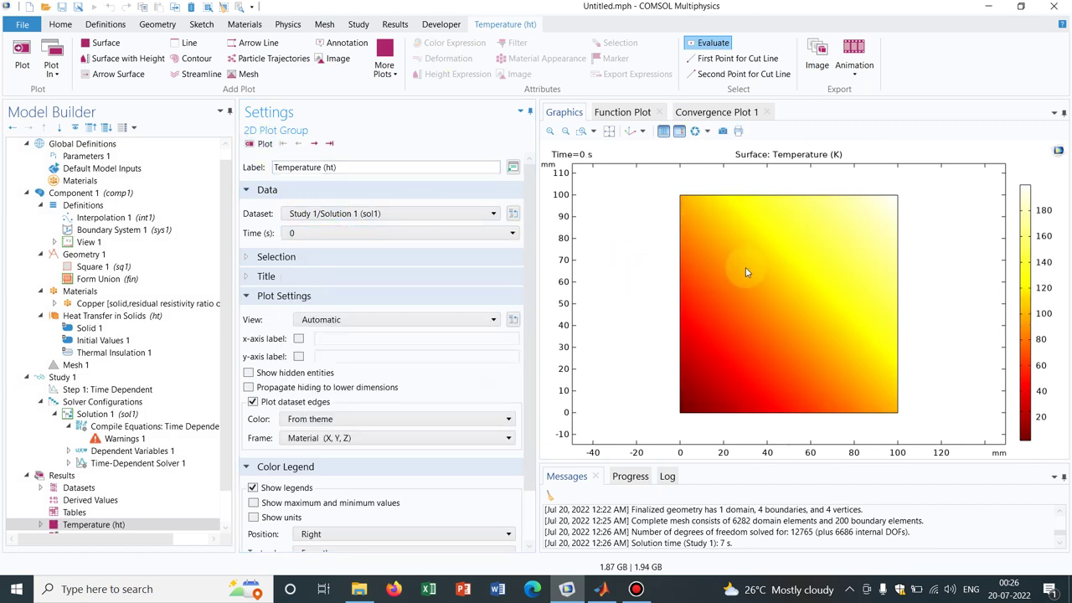
Step: Step the temperature plot forward through successive stored times up to 0.0016 s
{"action": "left_click", "coordinate": [316, 143]}
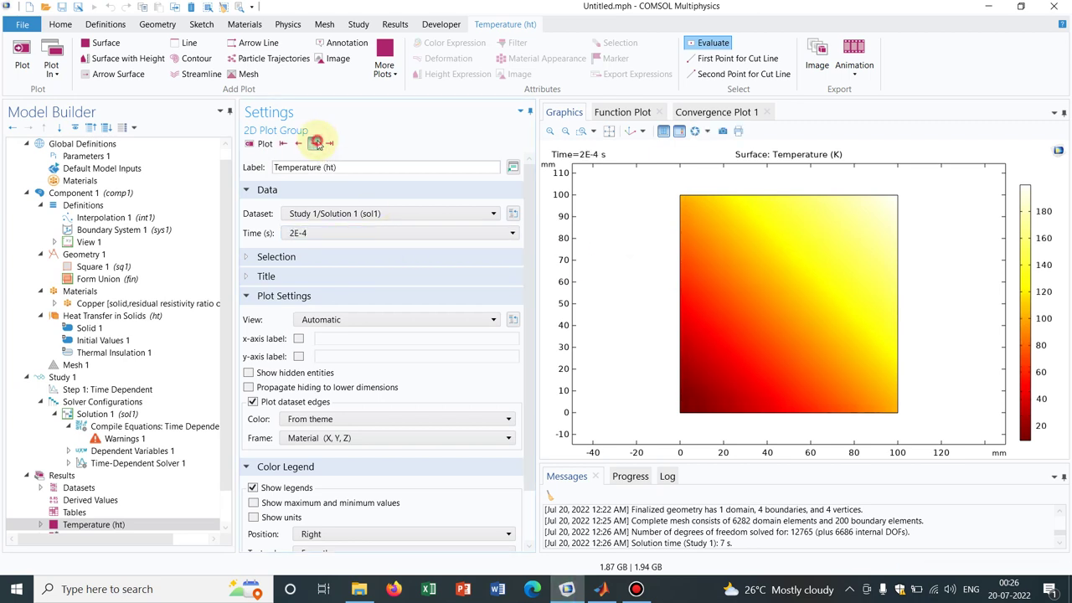
{"action": "left_click", "coordinate": [316, 143]}
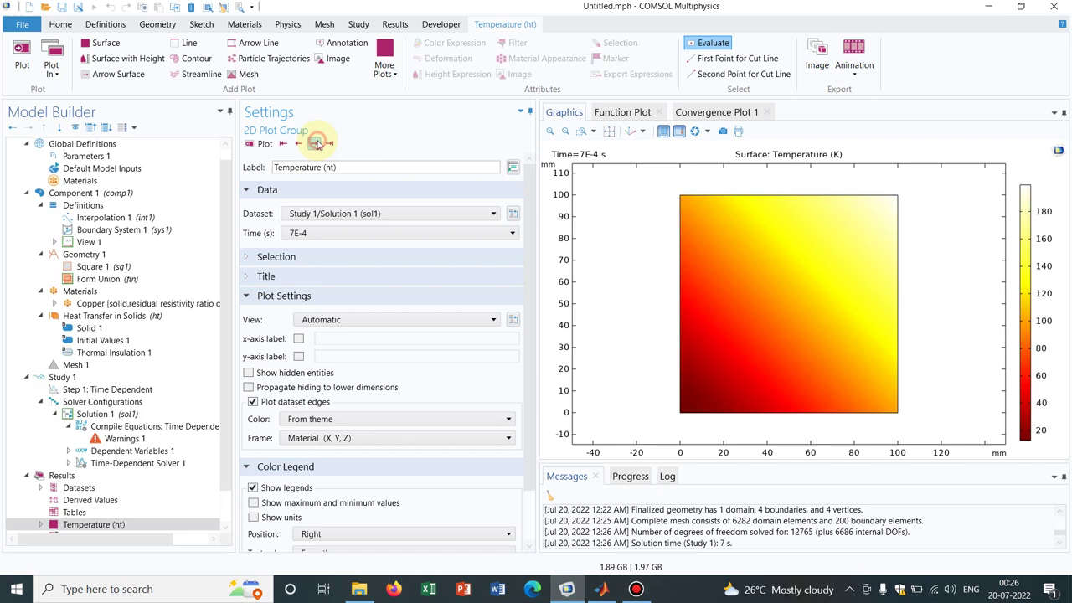
{"action": "left_click", "coordinate": [315, 144]}
{"action": "left_click", "coordinate": [315, 143]}
{"action": "left_click", "coordinate": [315, 143]}
{"action": "left_click", "coordinate": [316, 143]}
{"action": "left_click", "coordinate": [316, 144]}
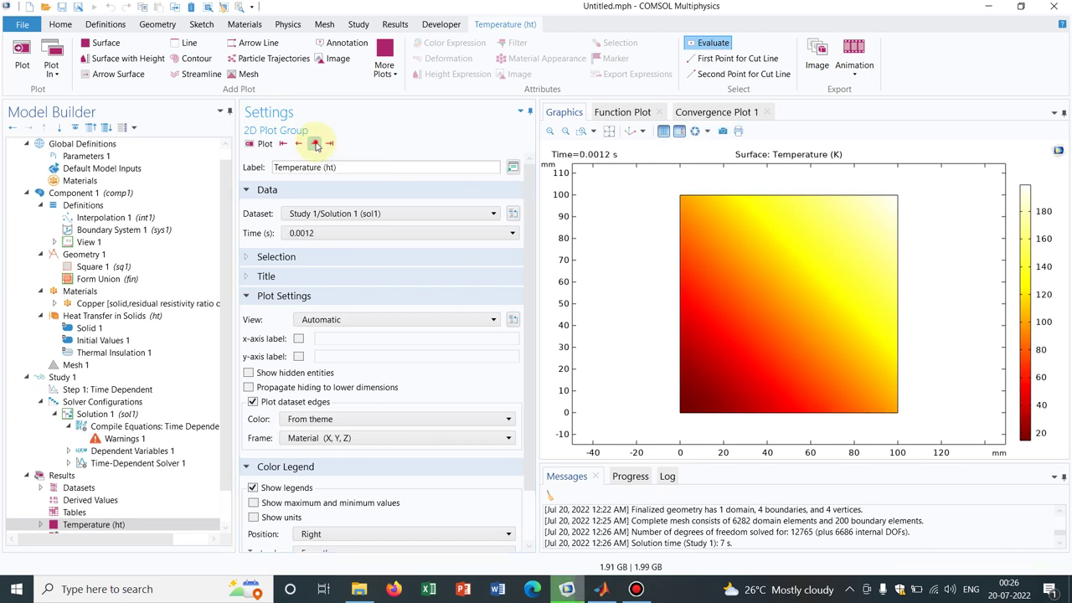
{"action": "left_click", "coordinate": [316, 143]}
{"action": "left_click", "coordinate": [315, 143]}
{"action": "left_click", "coordinate": [315, 143]}
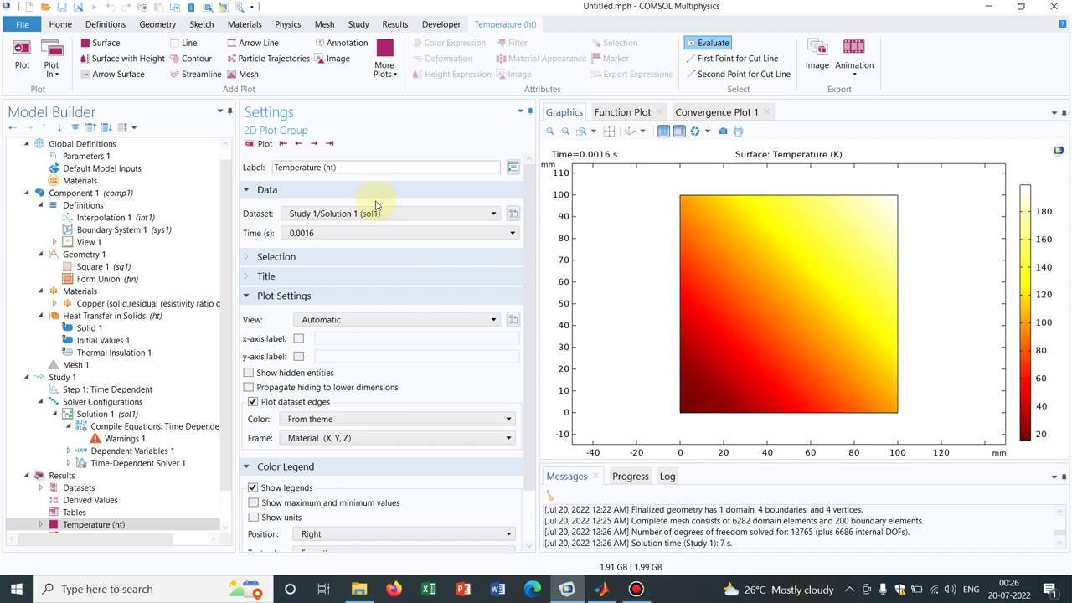
Step: Plot the temperature field at 0.0034 s
{"action": "left_click", "coordinate": [367, 238]}
{"action": "left_click", "coordinate": [366, 240]}
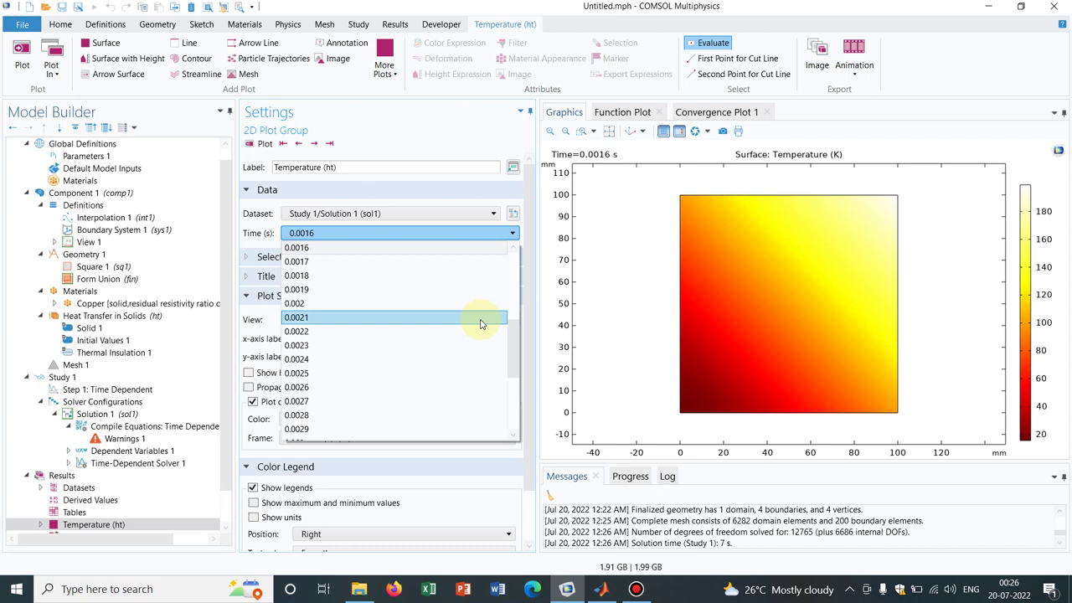
{"action": "left_click", "coordinate": [408, 430]}
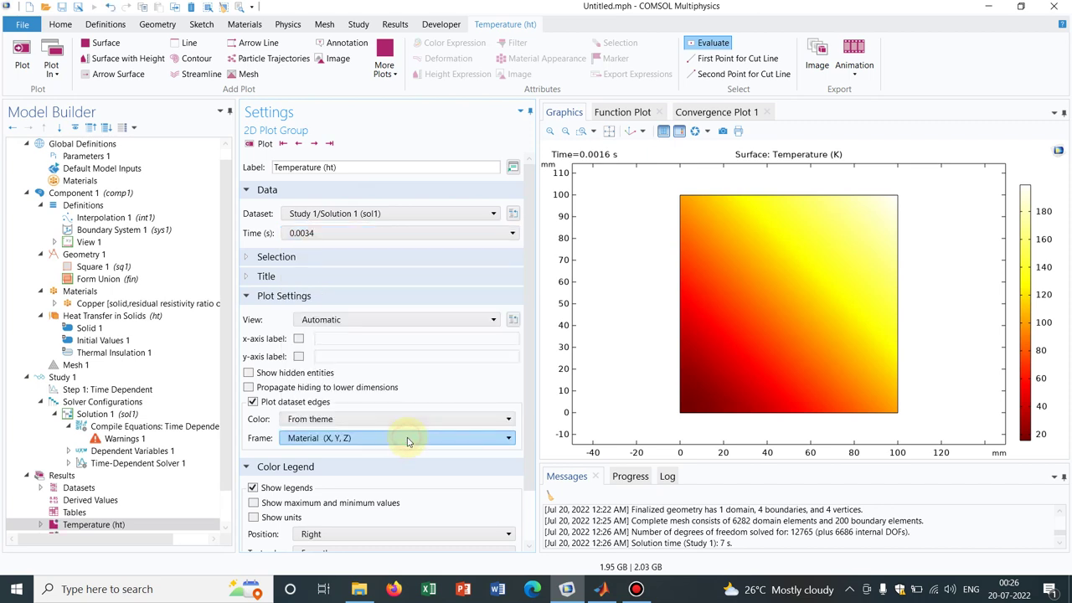
{"action": "left_click", "coordinate": [261, 143]}
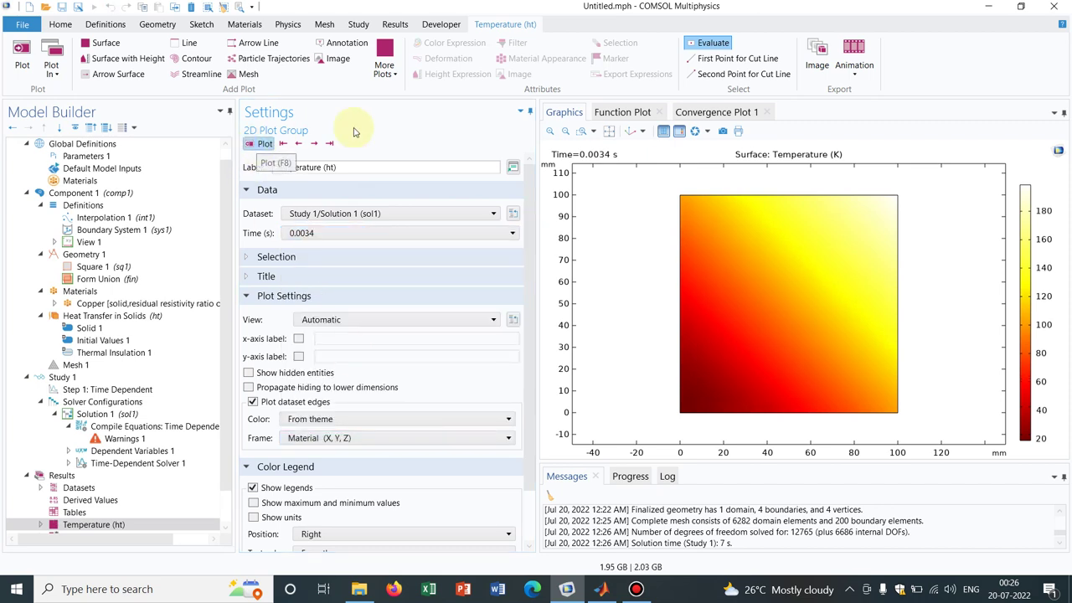
{"action": "left_click", "coordinate": [444, 231]}
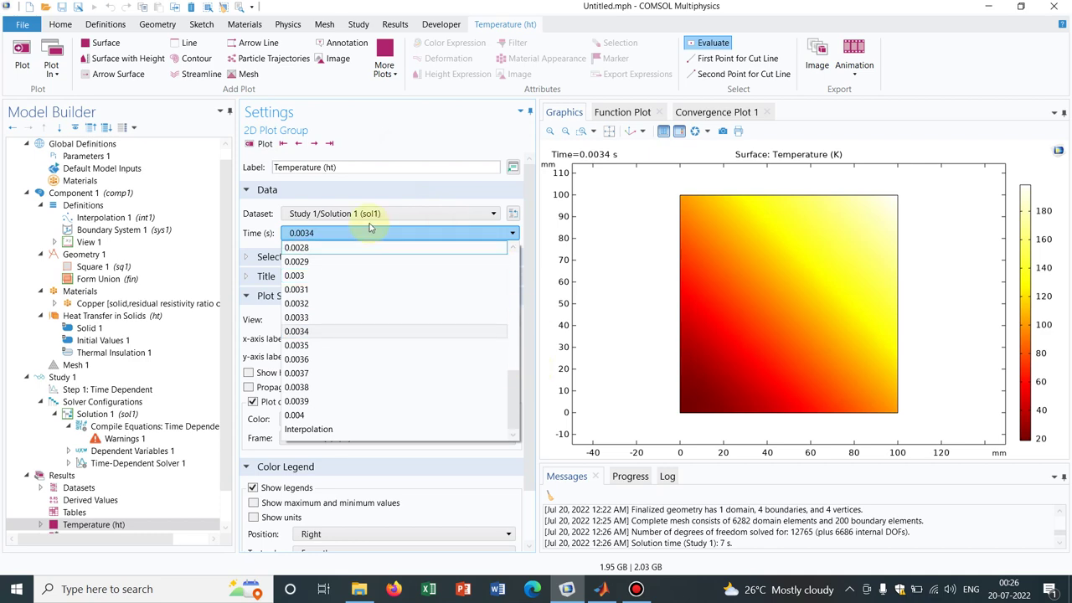
{"action": "left_click", "coordinate": [105, 389]}
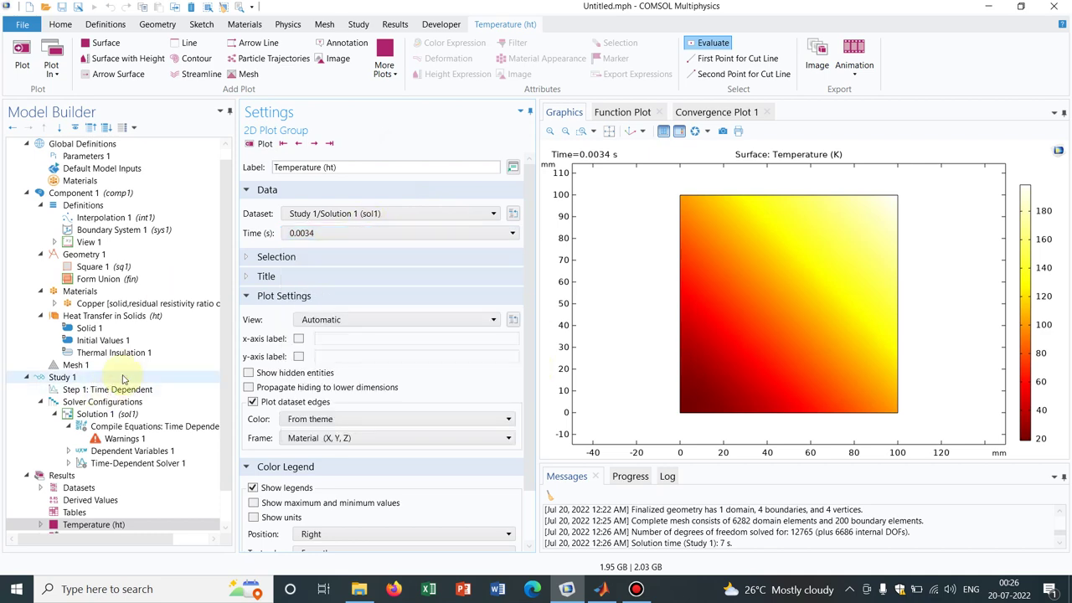
Step: Edit the Time Dependent output times to range(0,5e-4,4e-1) and re-solve
{"action": "left_click", "coordinate": [129, 390]}
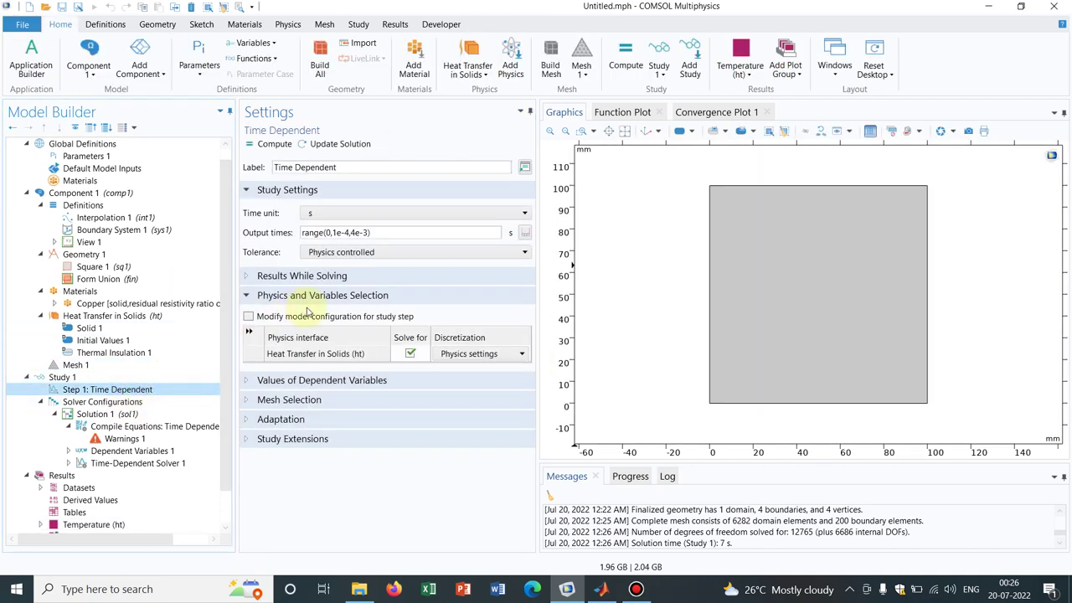
{"action": "left_click", "coordinate": [368, 233]}
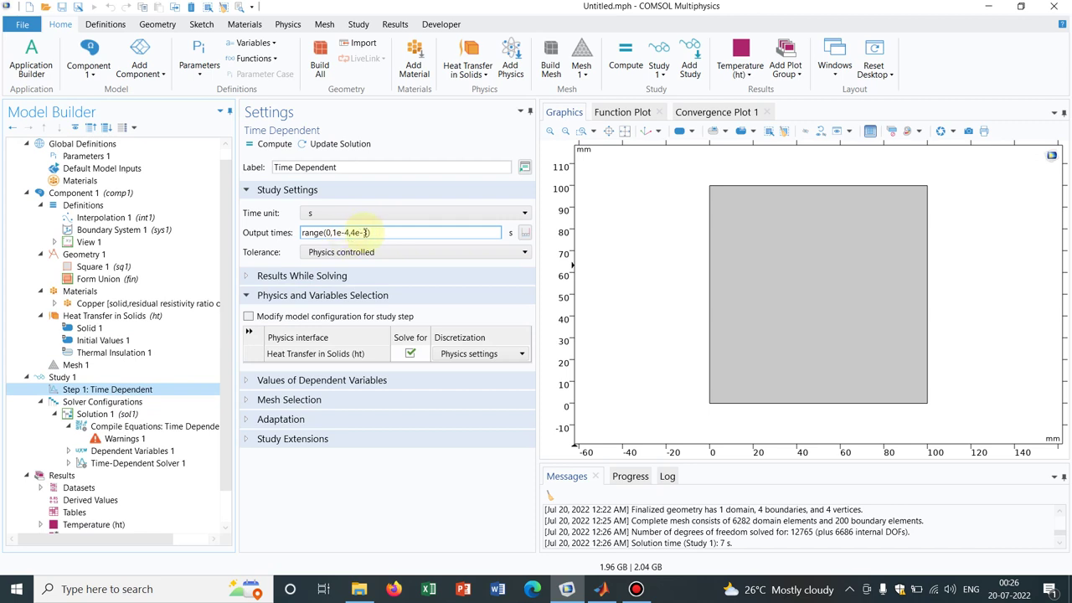
{"action": "key", "text": "BackSpace"}
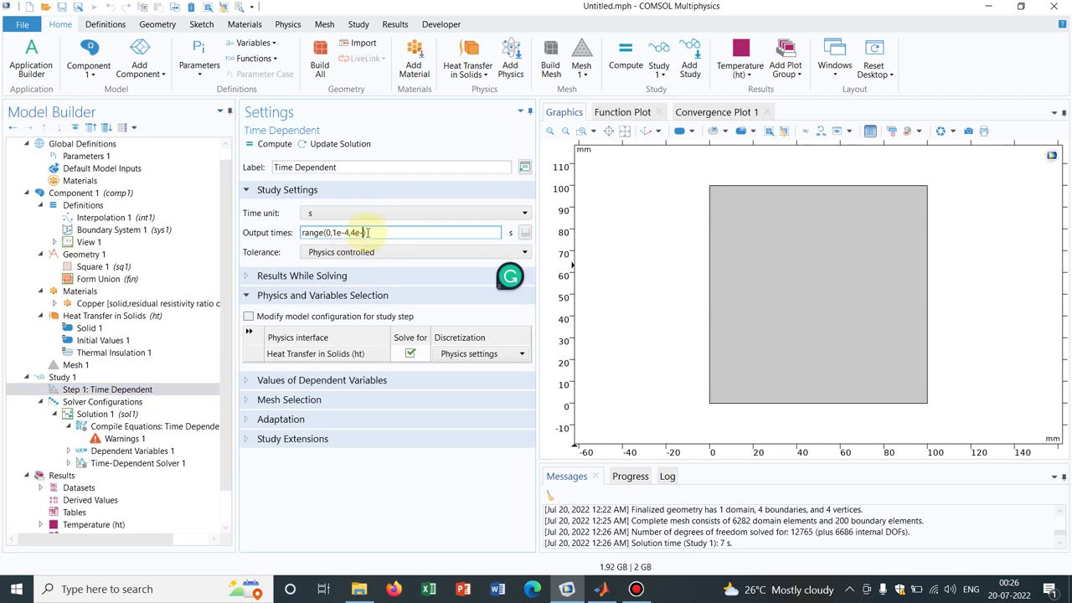
{"action": "type", "text": "2"}
{"action": "left_click", "coordinate": [337, 233]}
{"action": "key", "text": "BackSpace"}
{"action": "type", "text": "5"}
{"action": "left_click", "coordinate": [366, 233]}
{"action": "key", "text": "BackSpace"}
{"action": "type", "text": "1"}
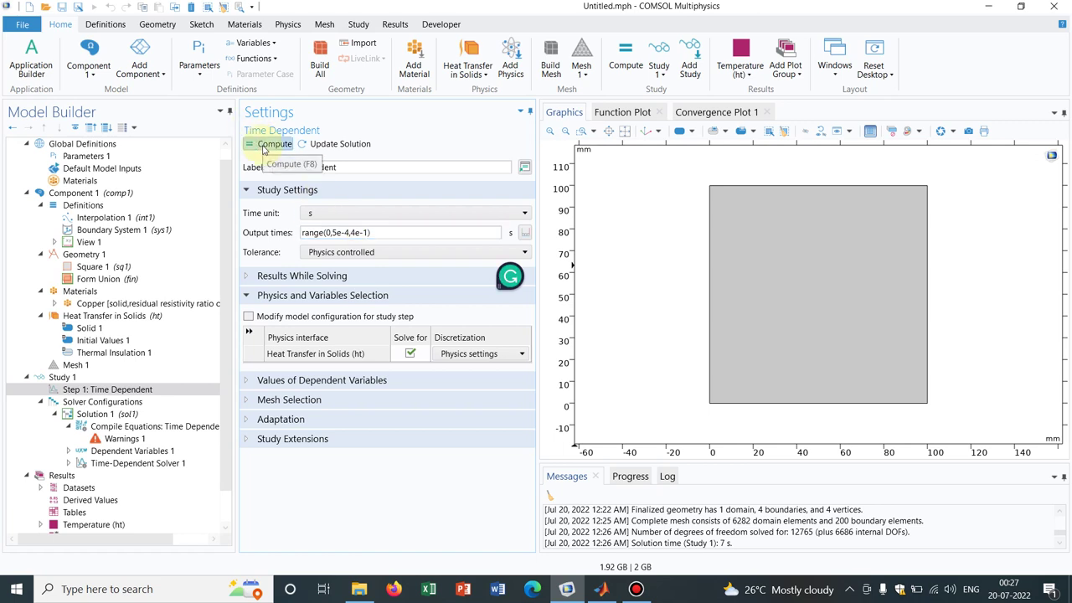
{"action": "left_click", "coordinate": [265, 149]}
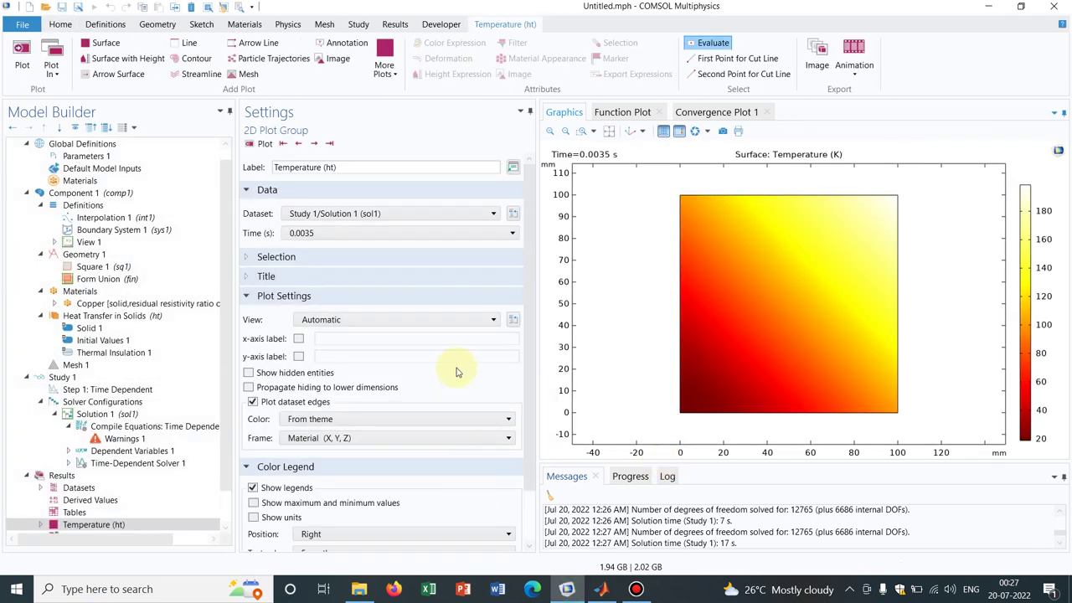
Step: Plot the Temperature (ht) field at time 0 s
{"action": "left_click", "coordinate": [480, 234]}
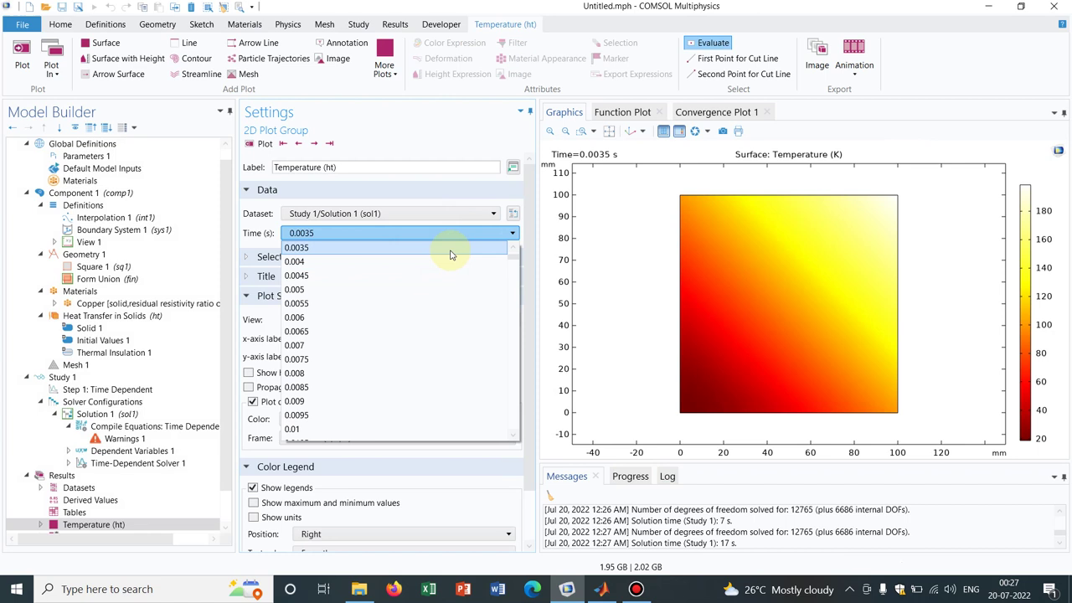
{"action": "scroll", "coordinate": [506, 262], "scroll_direction": "up", "scroll_amount": 3}
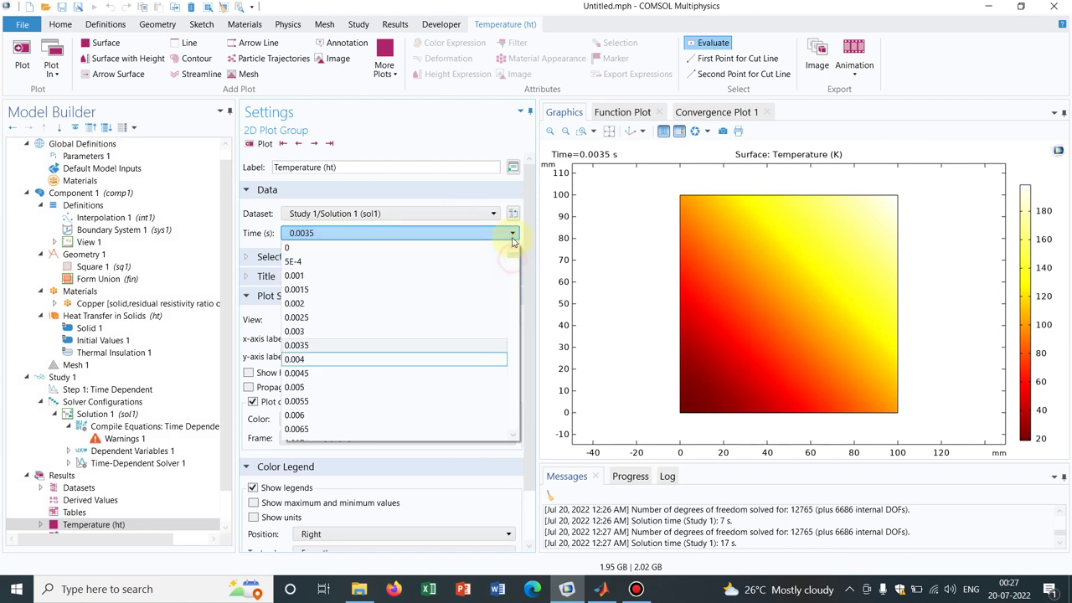
{"action": "left_click", "coordinate": [355, 248]}
{"action": "left_click", "coordinate": [259, 143]}
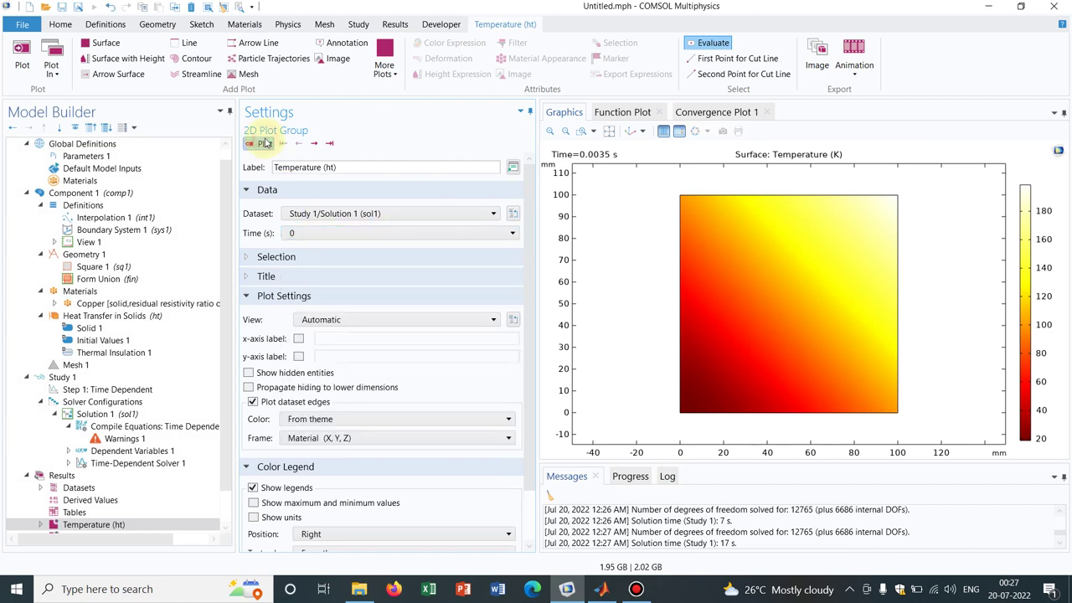
Step: Plot the Temperature (ht) field at the final time 0.4 s
{"action": "left_click", "coordinate": [492, 232]}
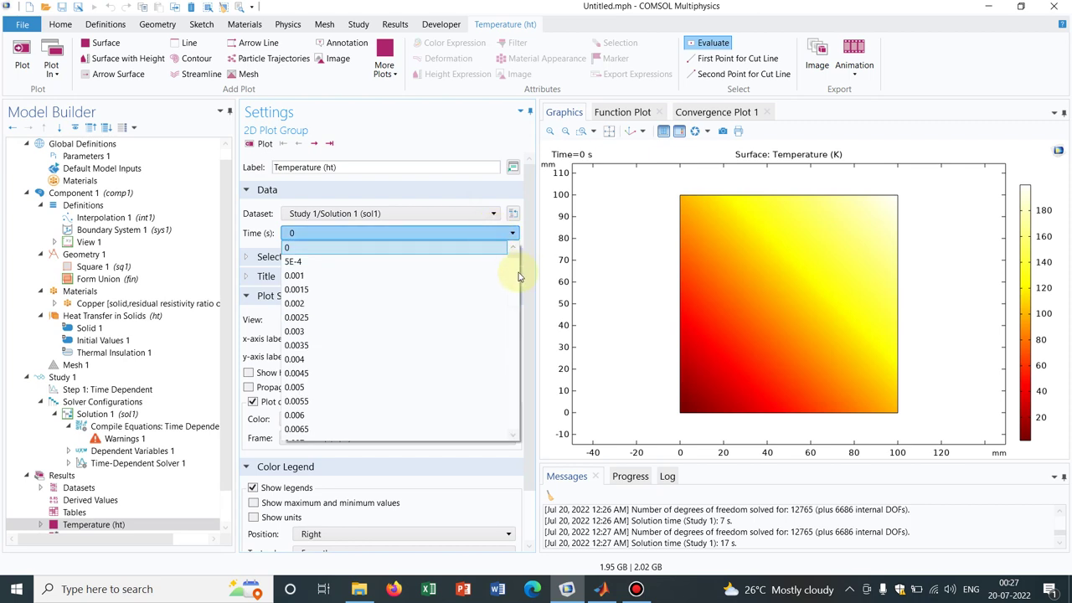
{"action": "left_click_drag", "start_coordinate": [512, 255], "coordinate": [512, 431]}
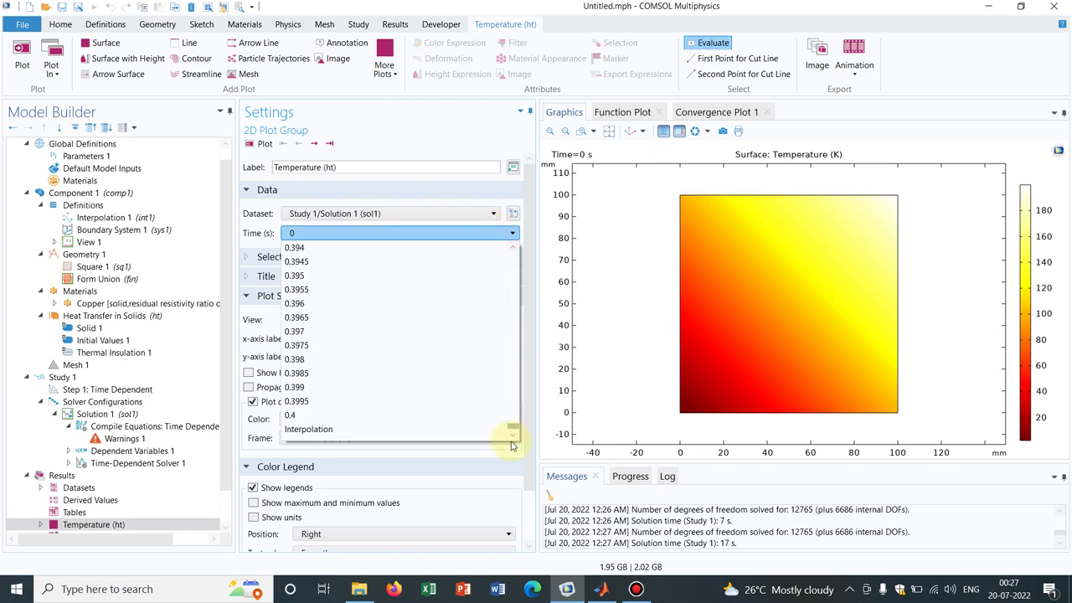
{"action": "left_click", "coordinate": [306, 415]}
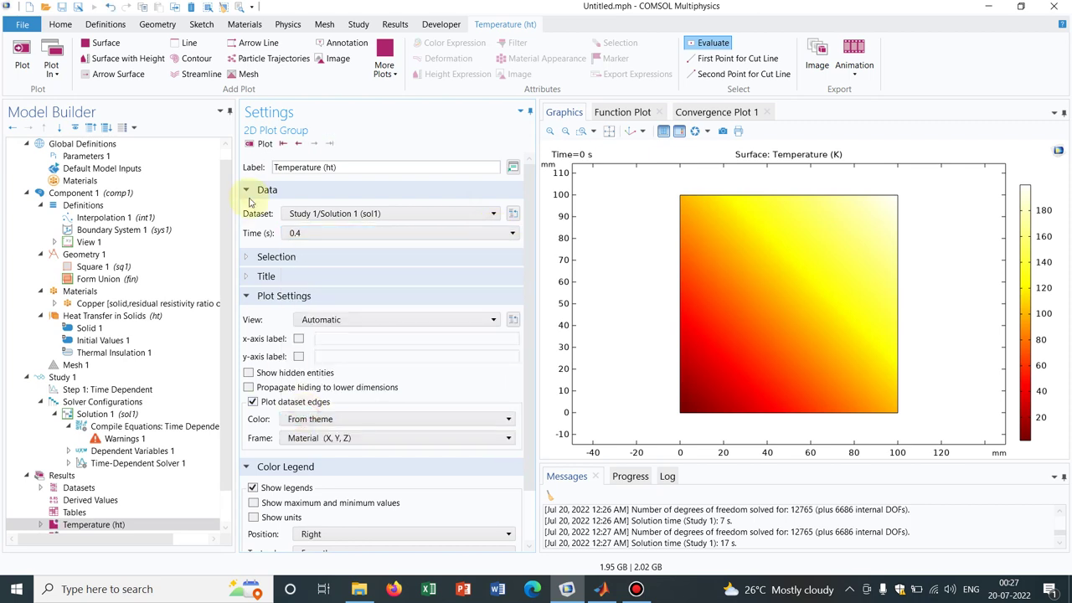
{"action": "left_click", "coordinate": [260, 145]}
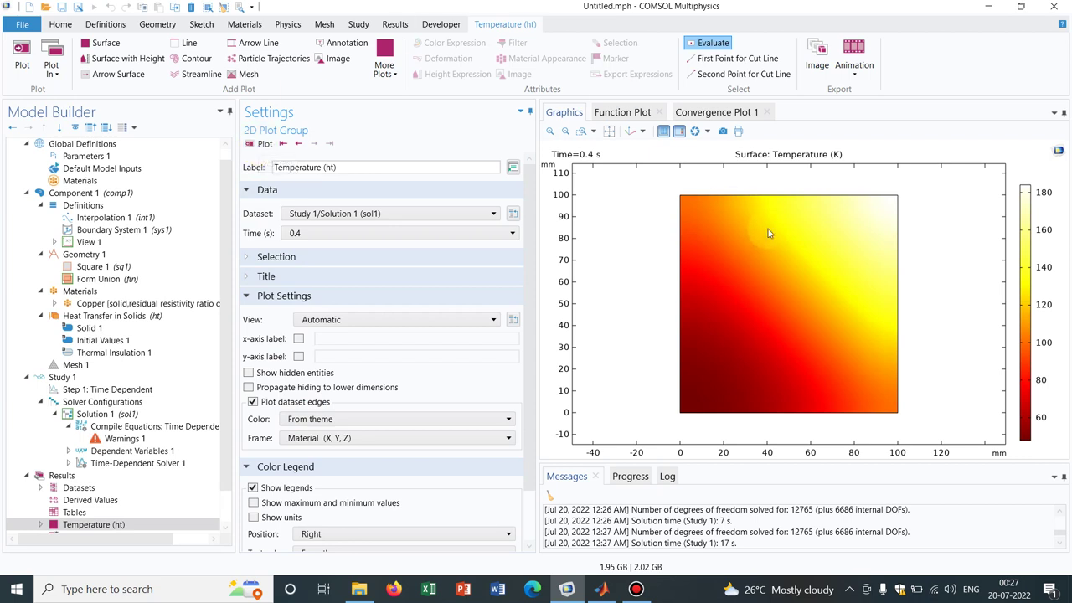
{"action": "left_click", "coordinate": [774, 307]}
{"action": "mouse_move", "coordinate": [616, 10]}
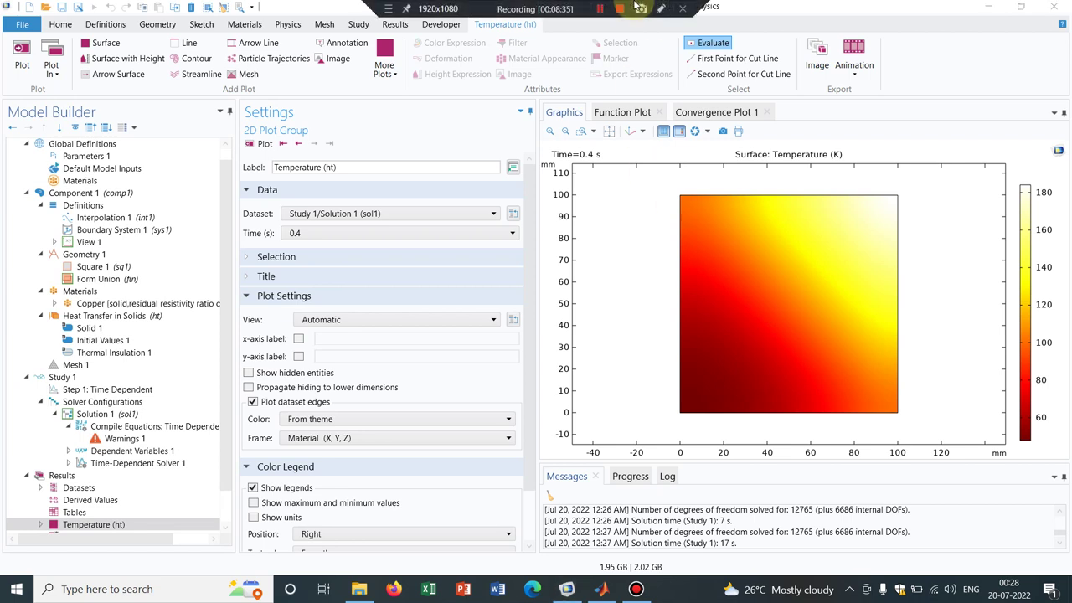